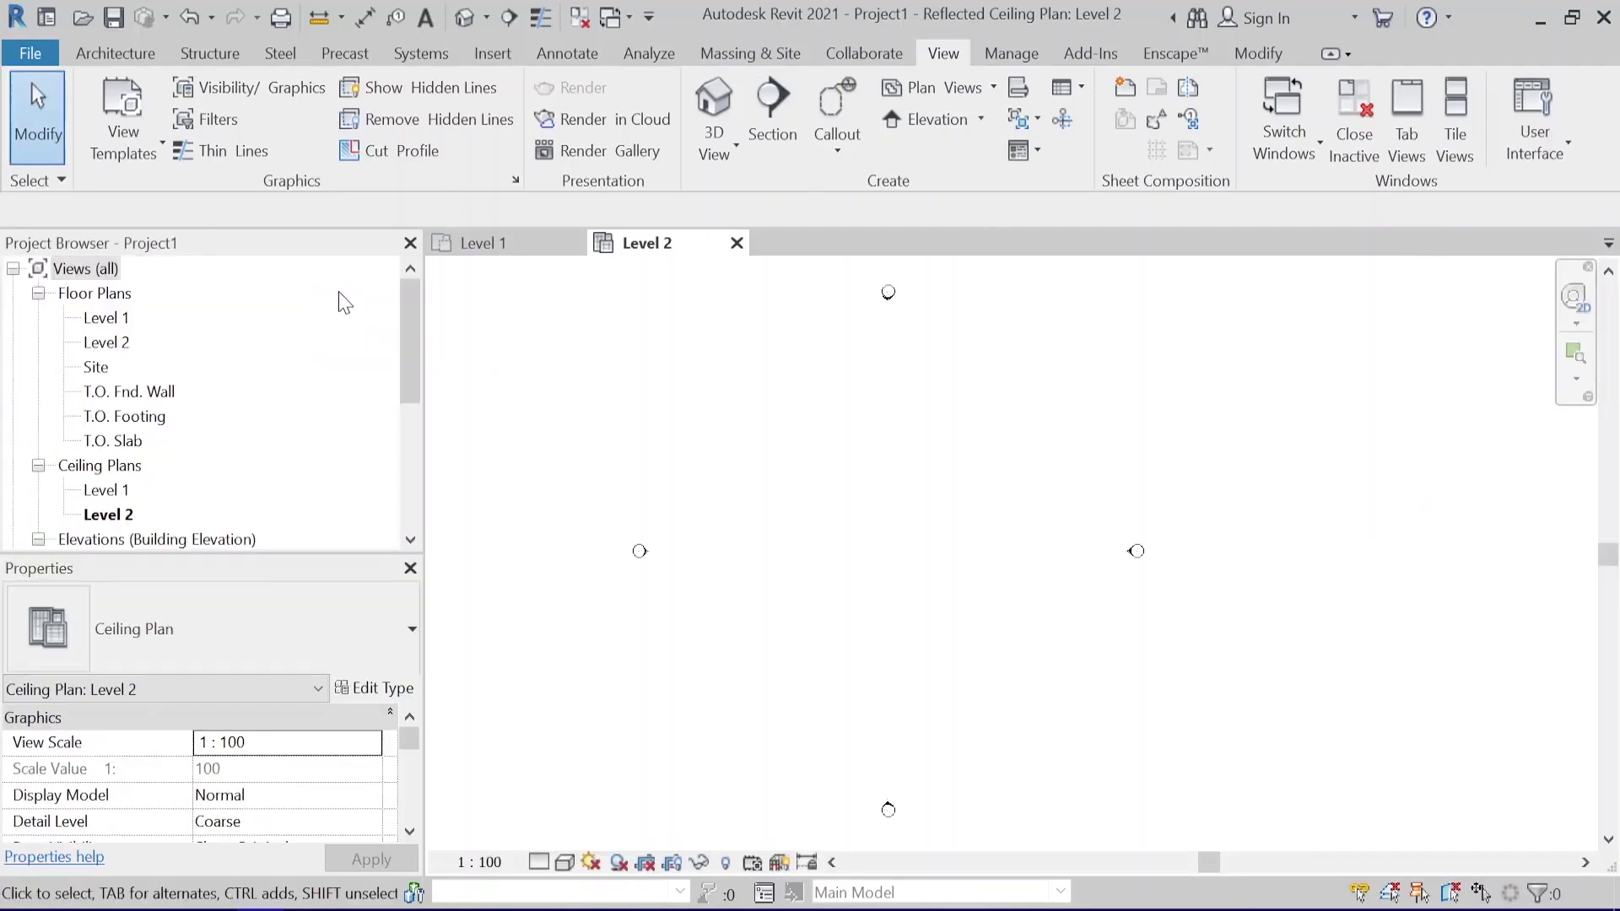
- Undock the Project Browser so it floats free of the interface
drag(253, 245, 455, 398)
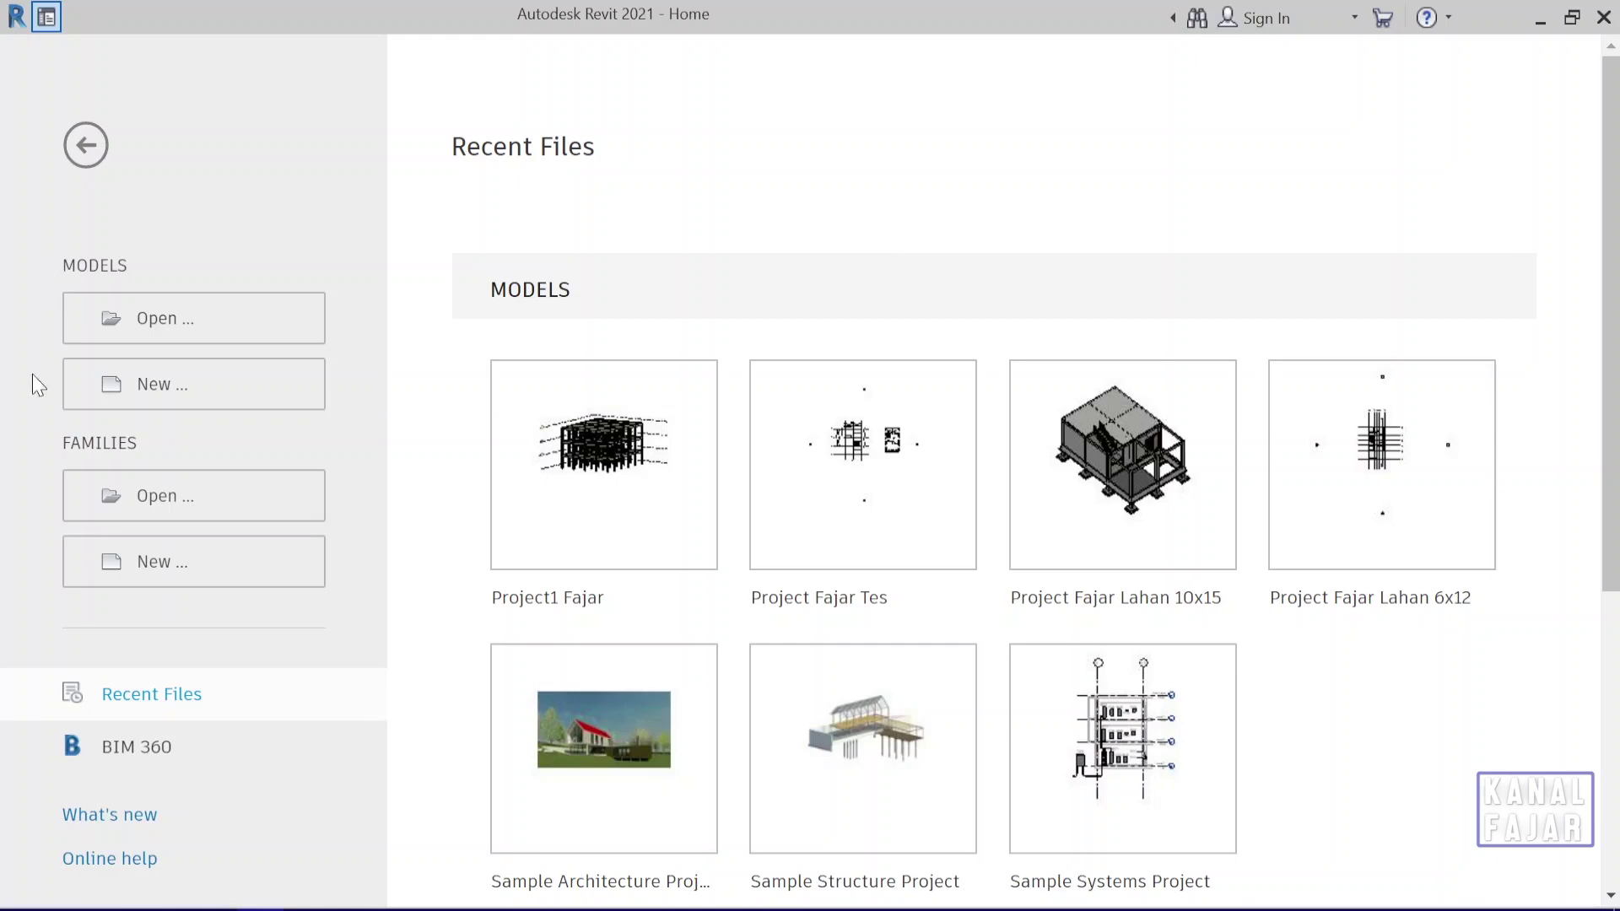
- Create a new Project from the Metric-Construction Template
click(195, 399)
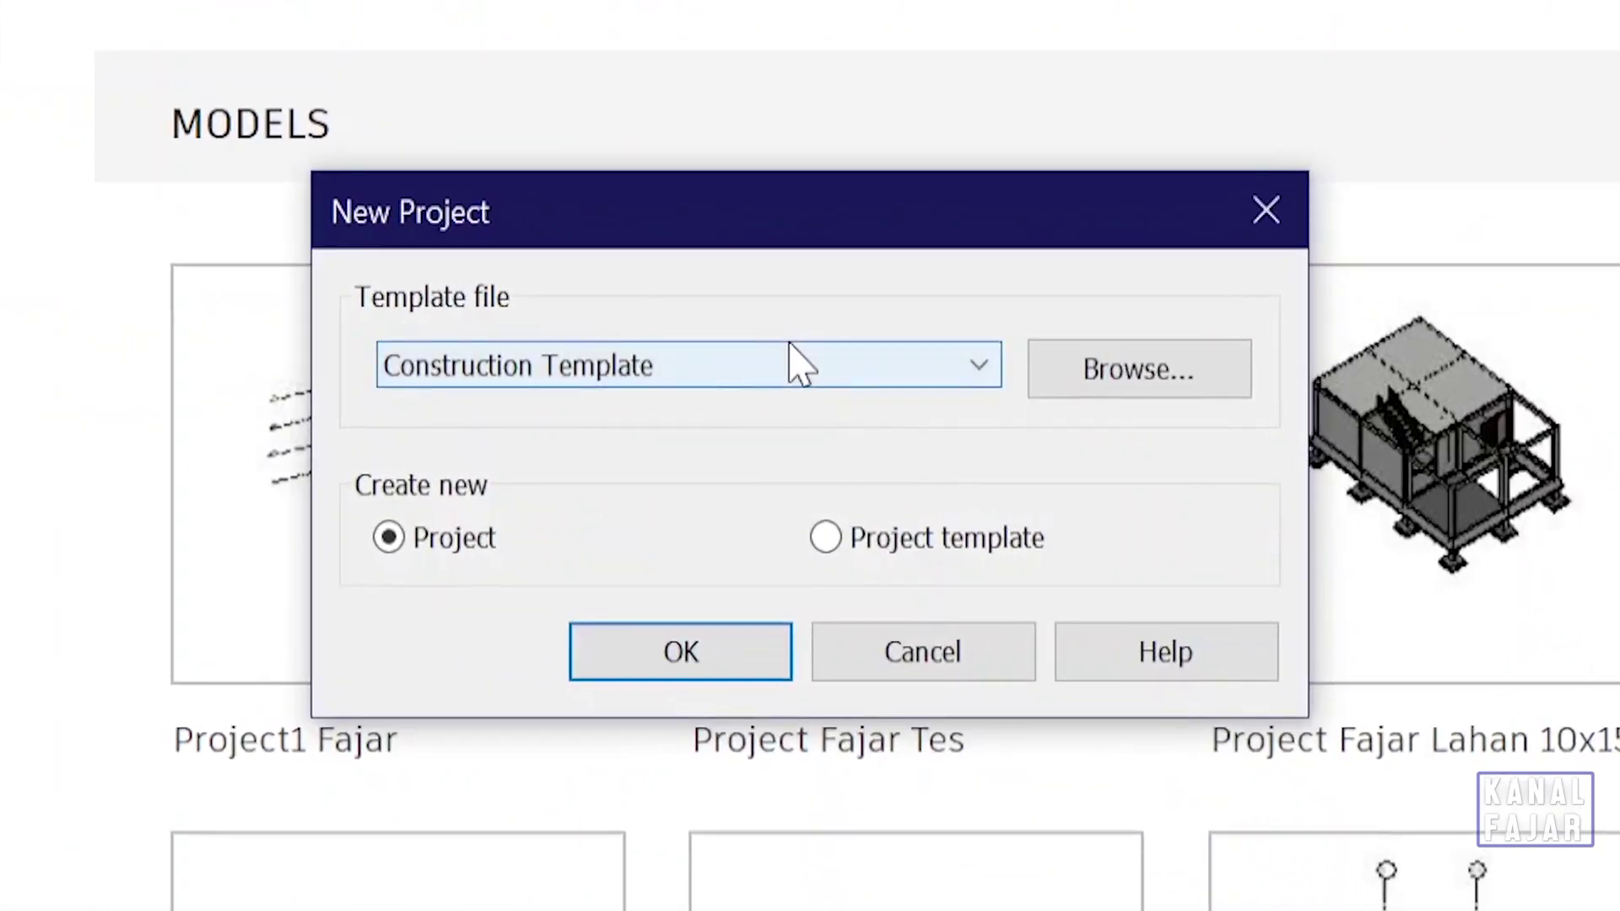
click(791, 345)
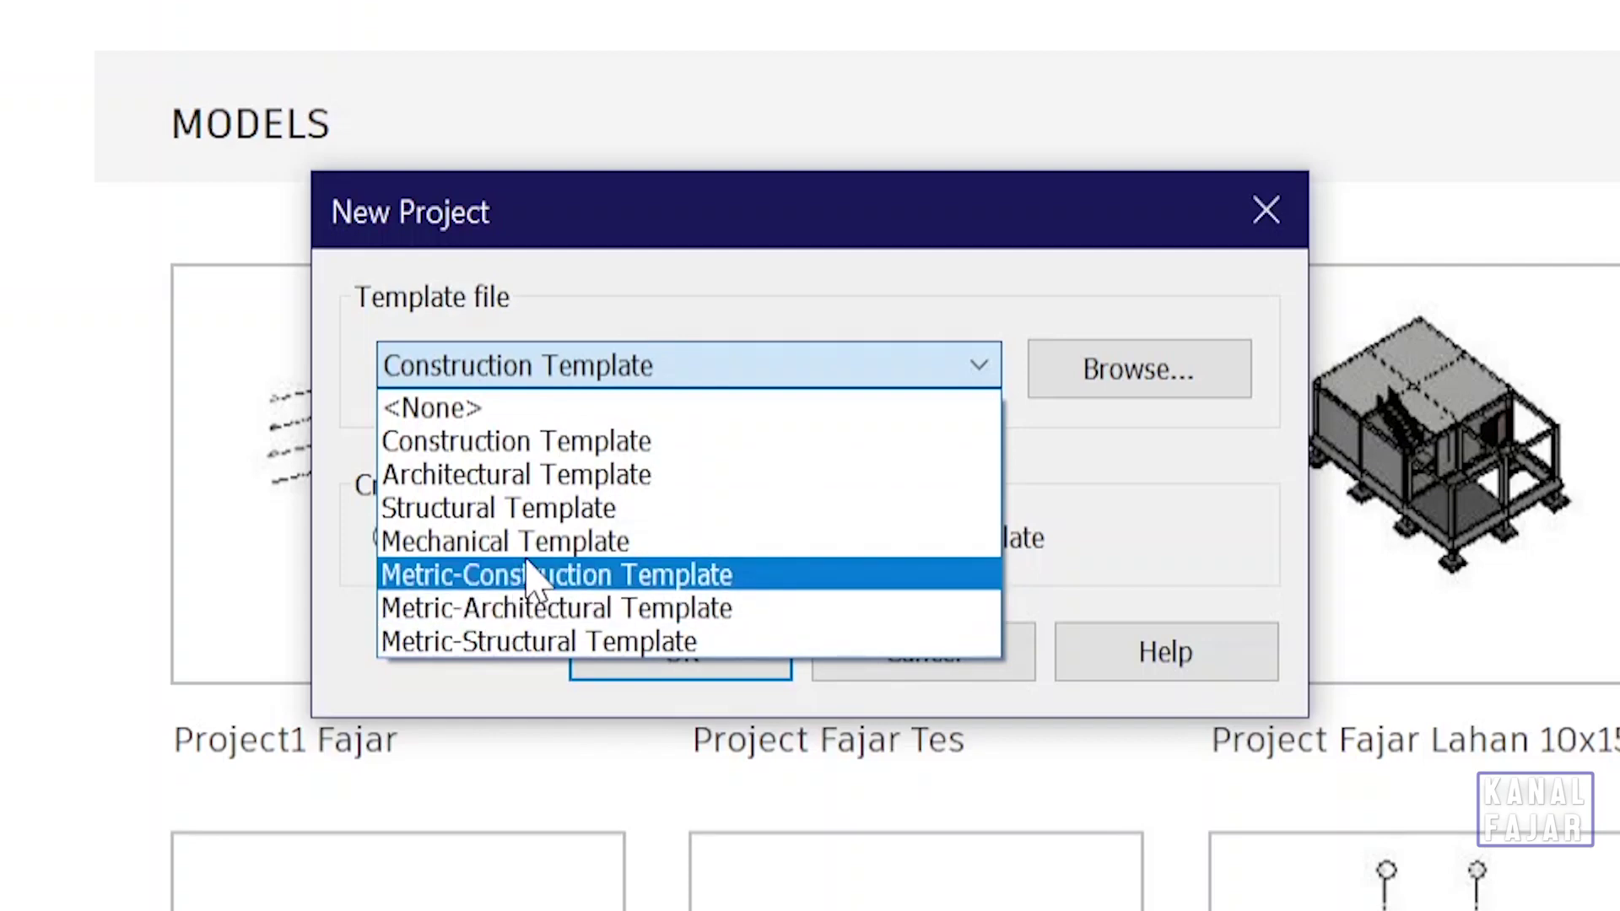
click(725, 573)
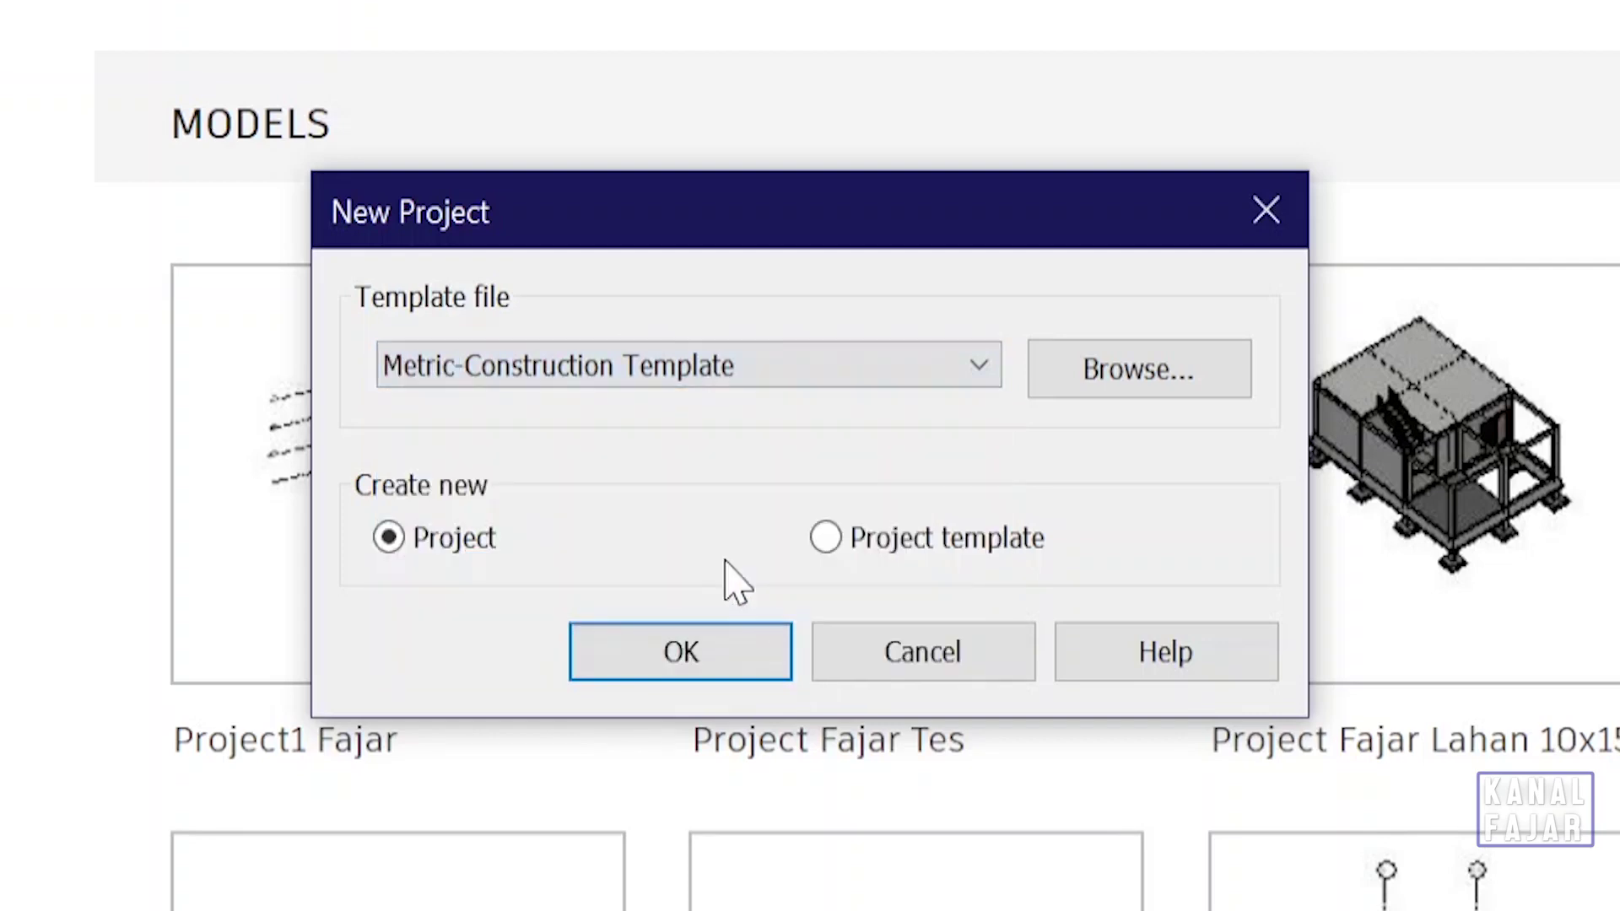
click(705, 662)
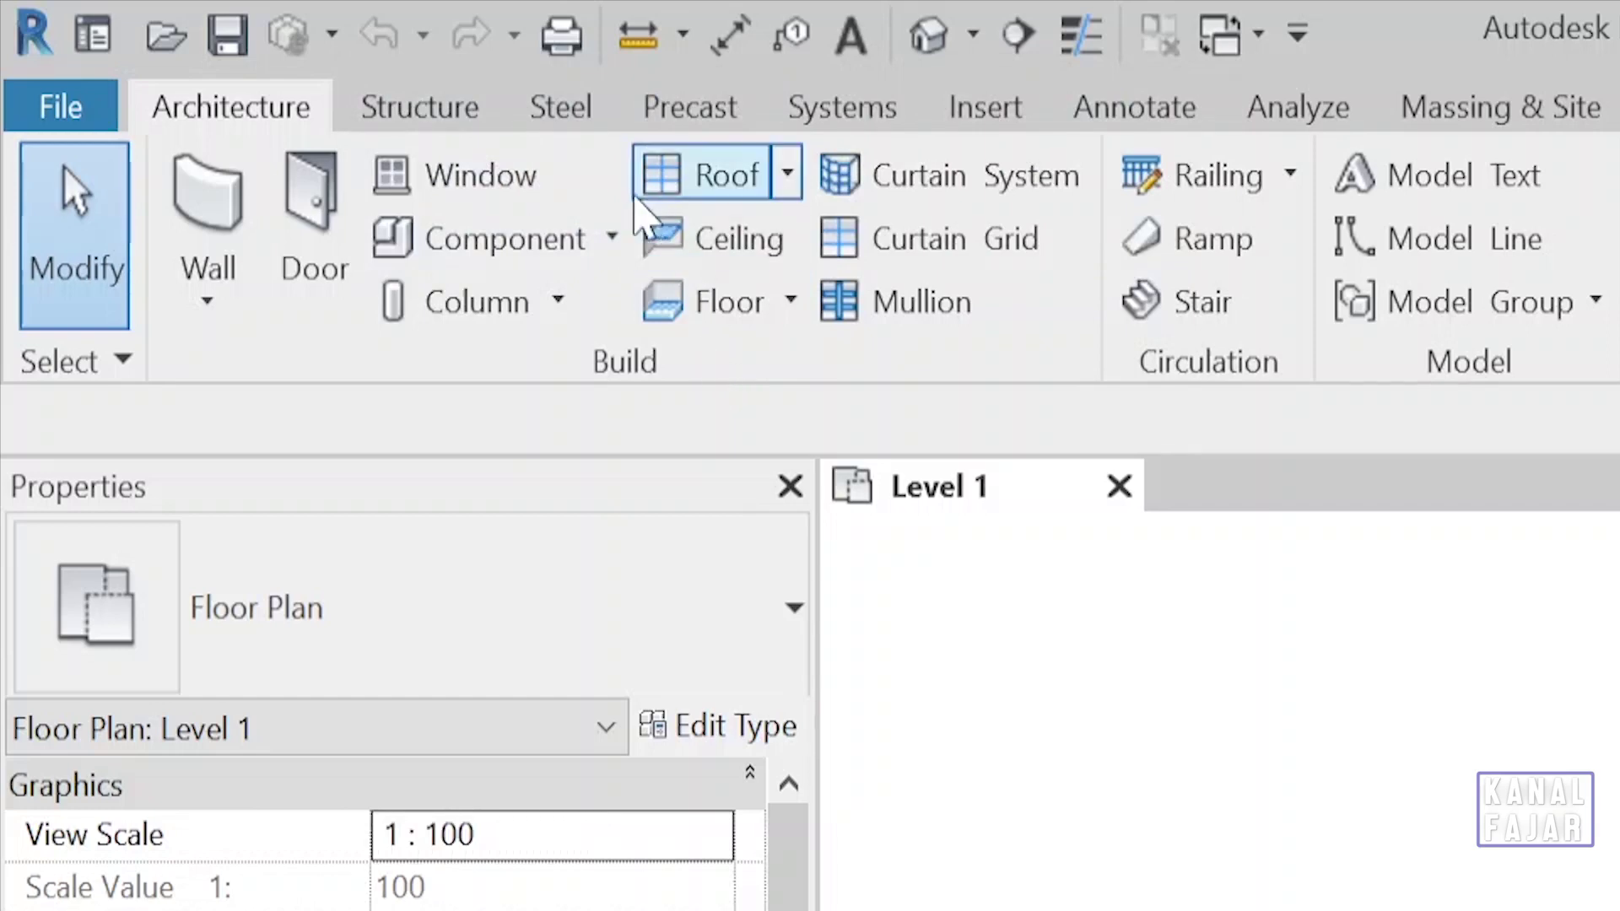
click(1296, 34)
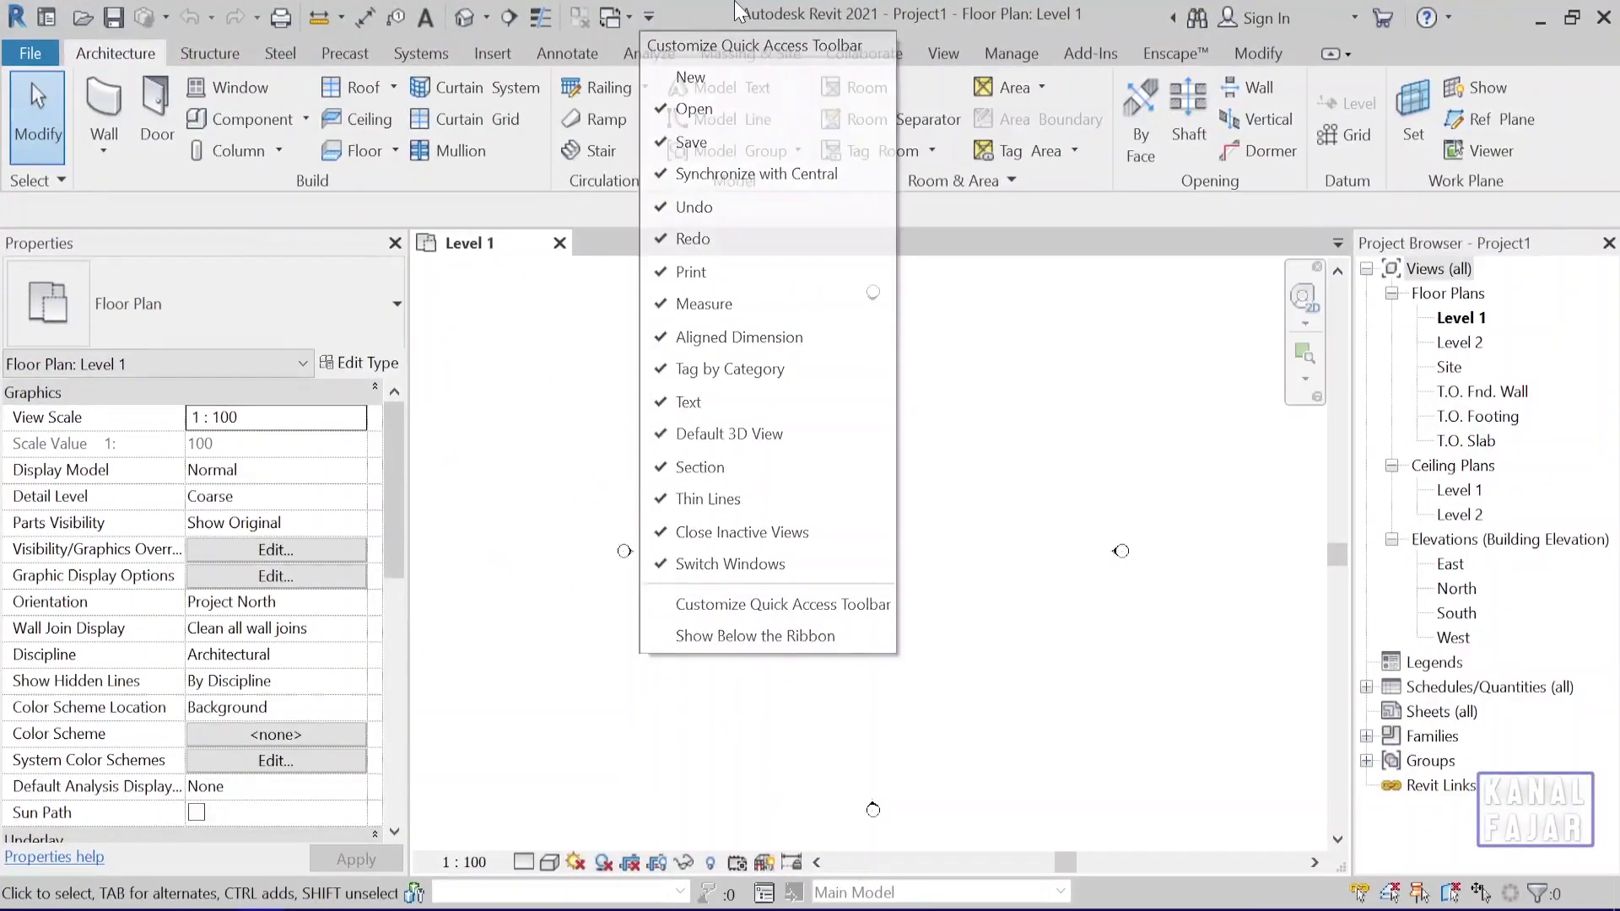
click(738, 10)
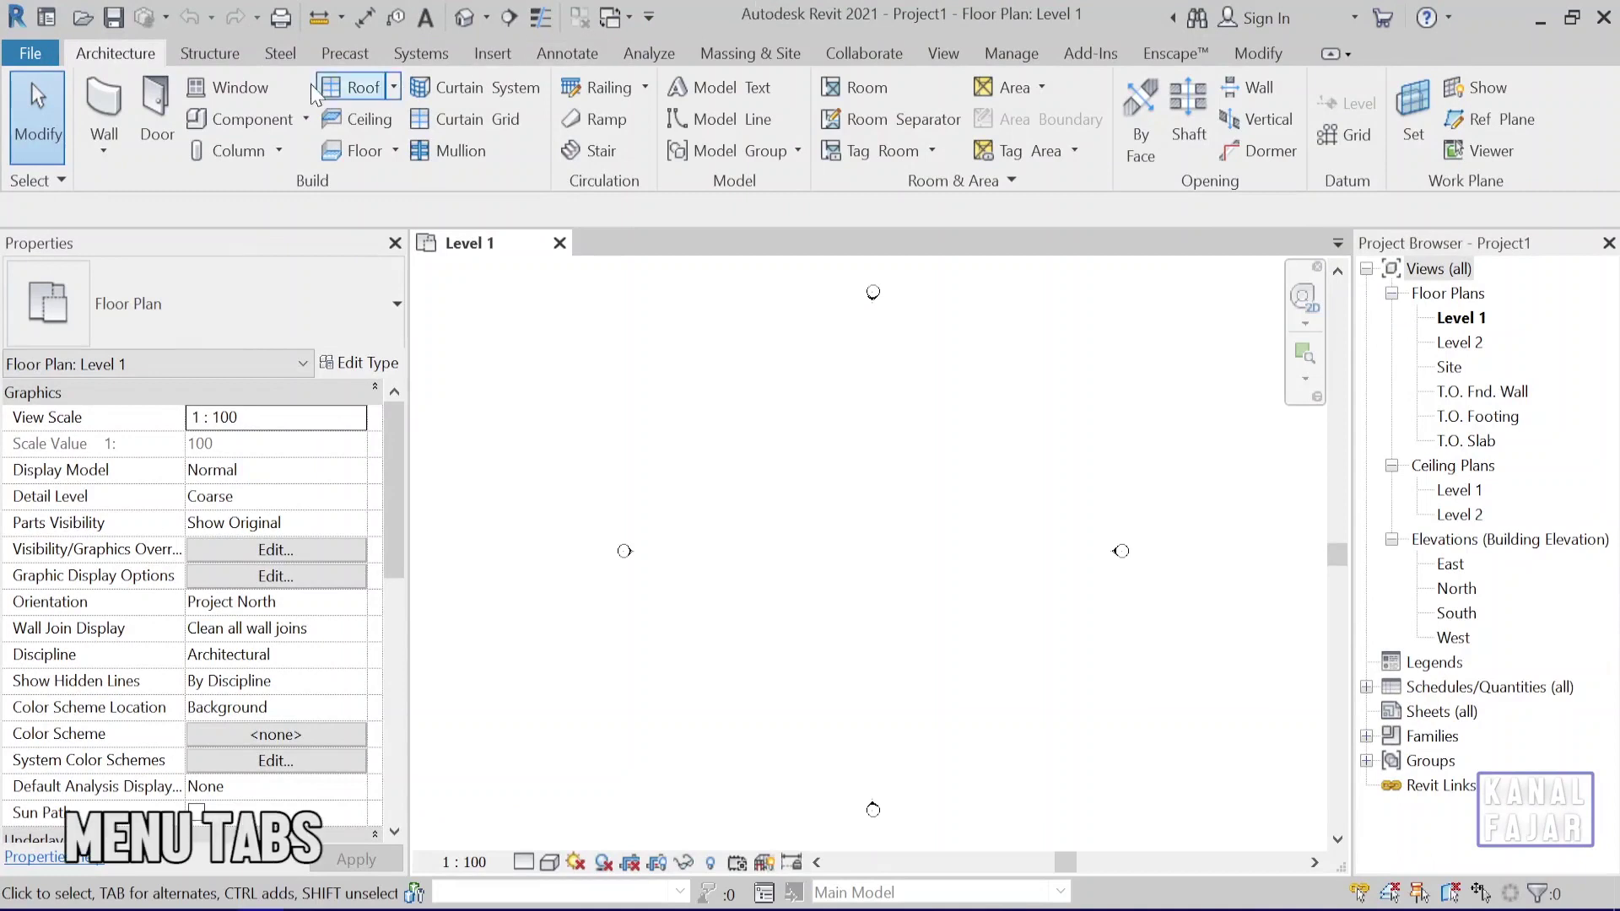
click(253, 60)
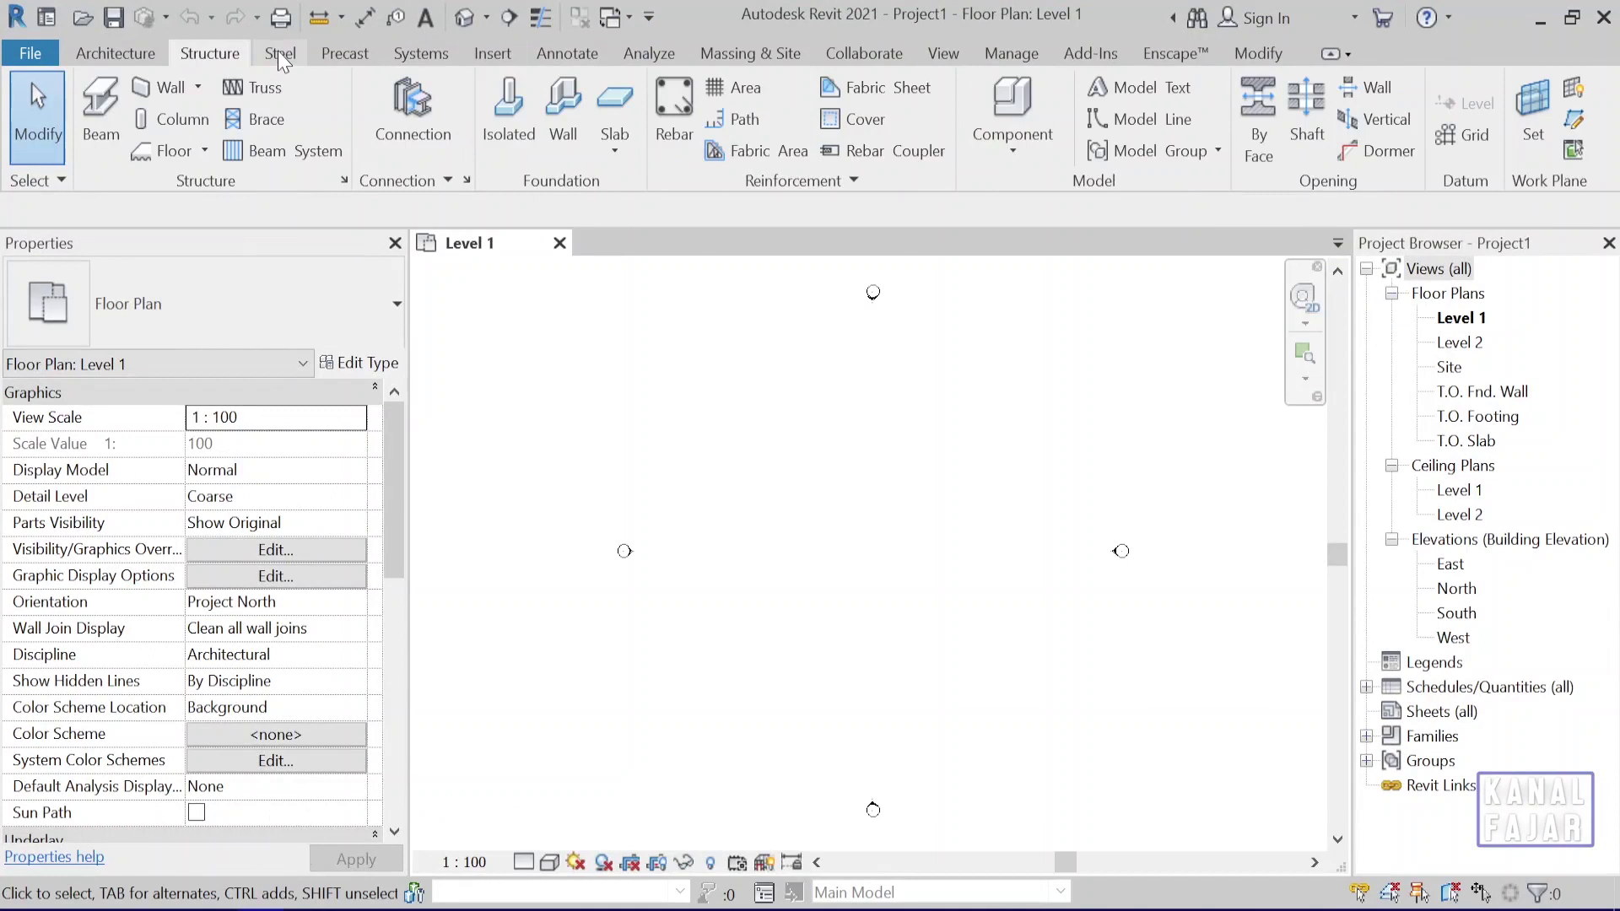
click(278, 52)
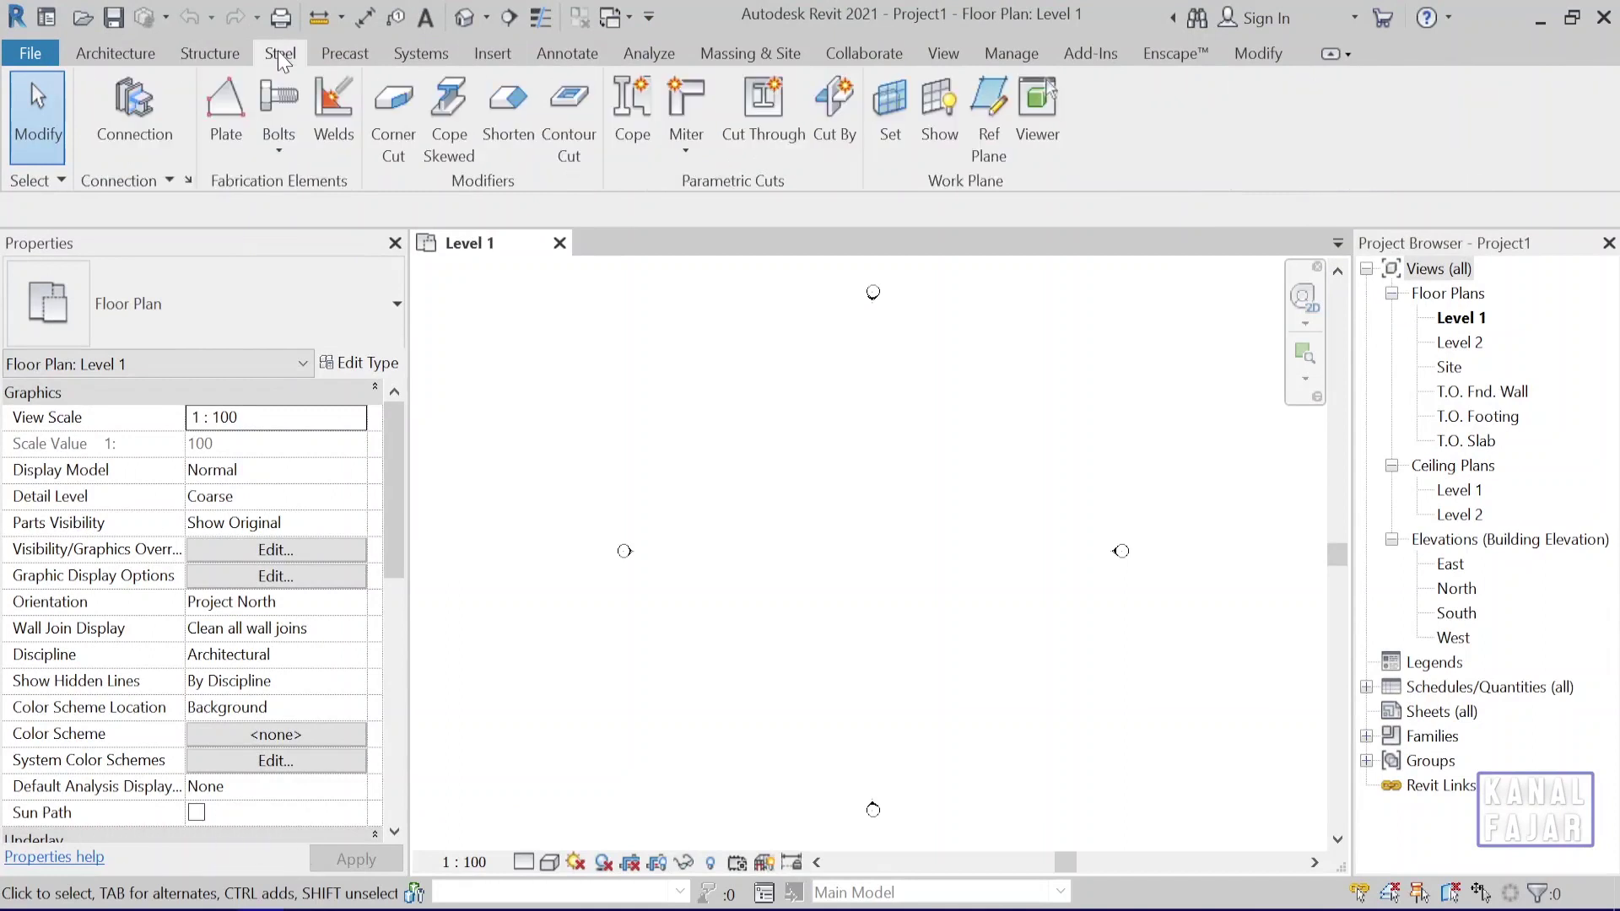
click(336, 57)
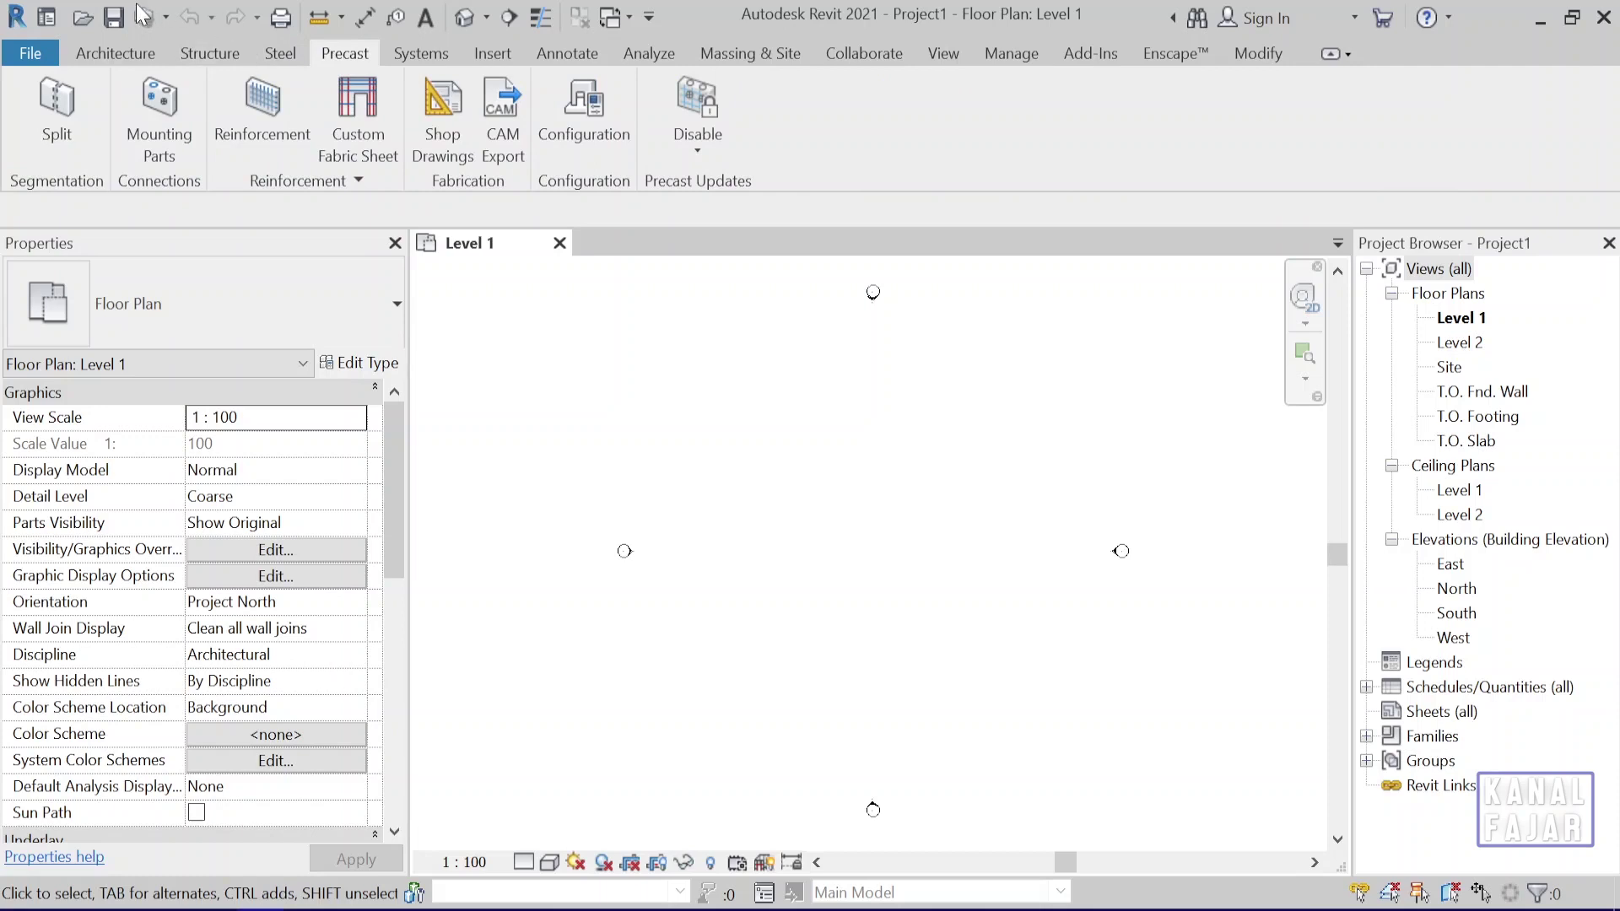
click(113, 53)
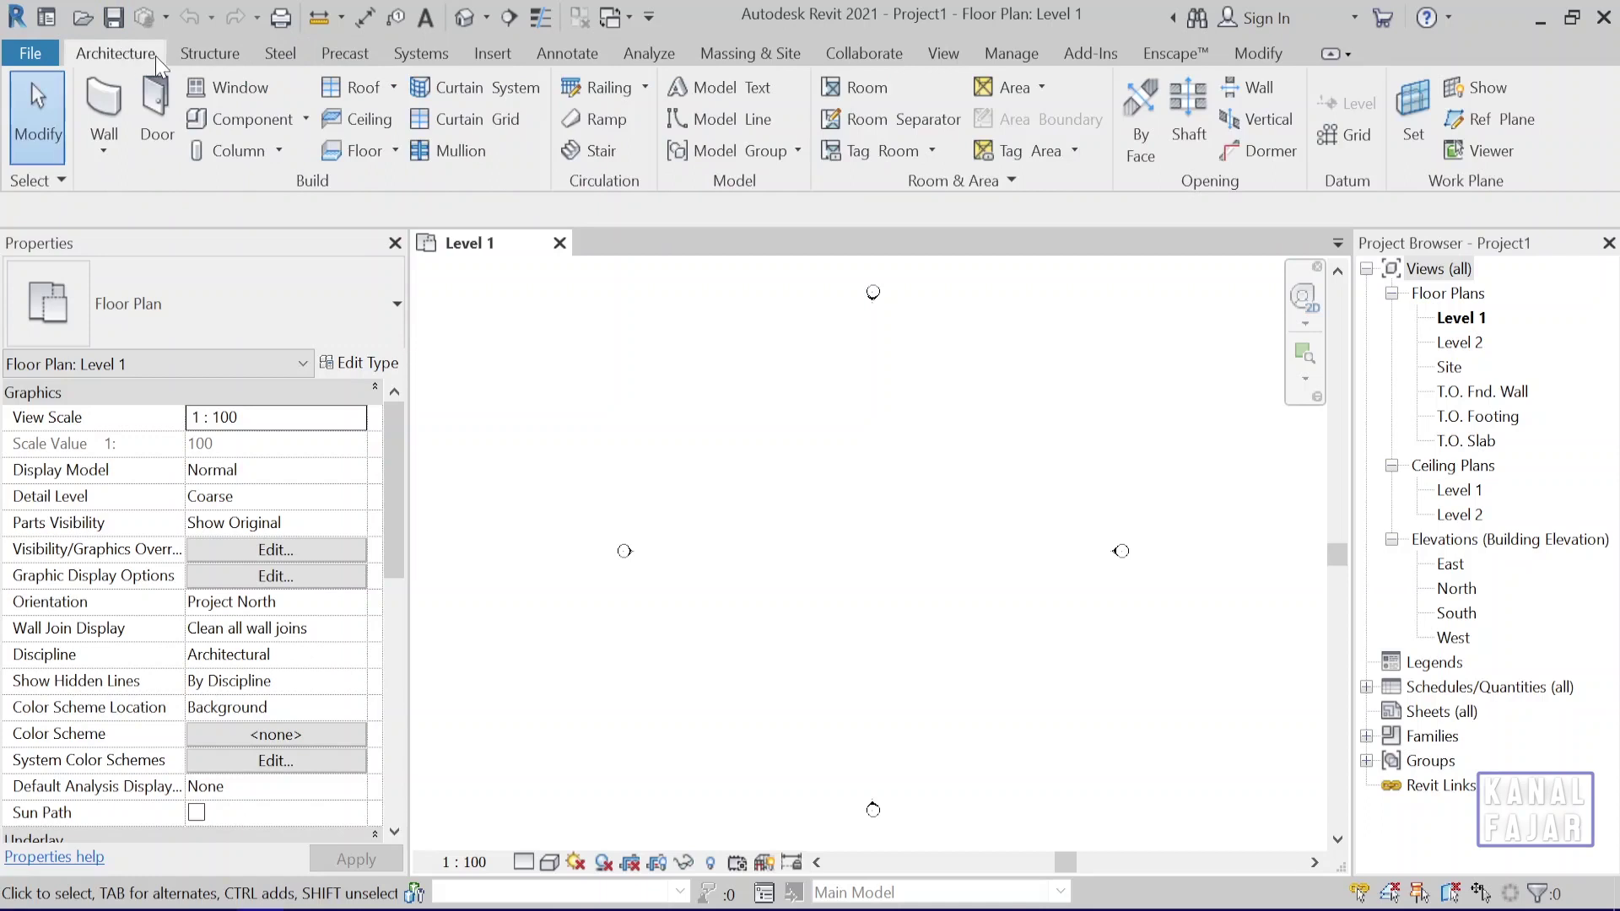
click(219, 55)
click(278, 54)
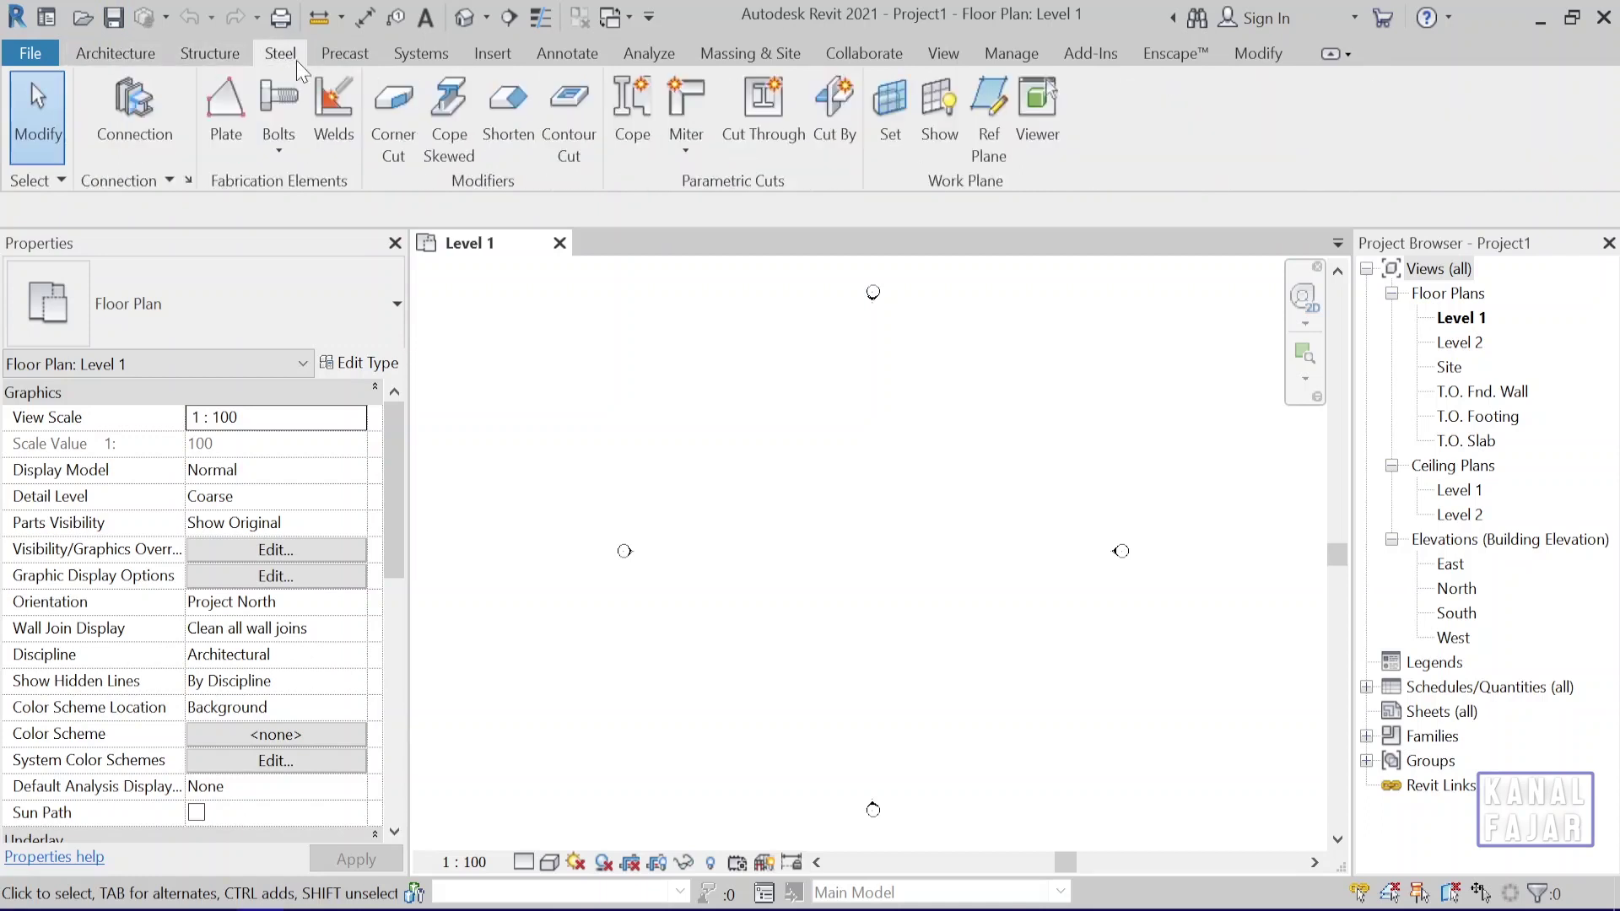
click(327, 54)
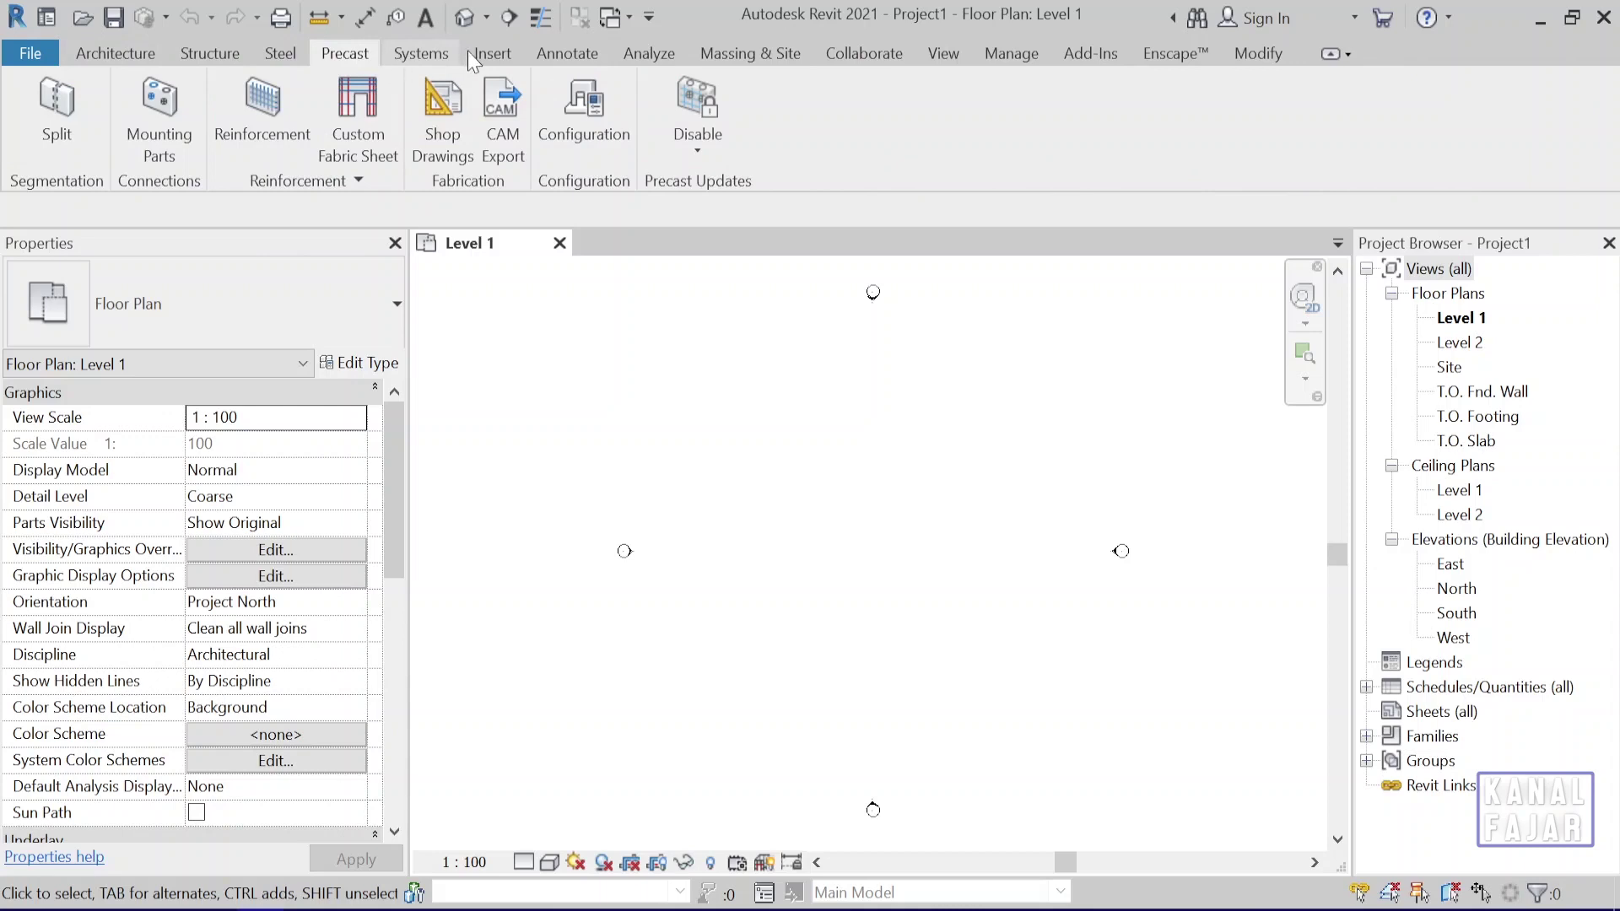
click(421, 53)
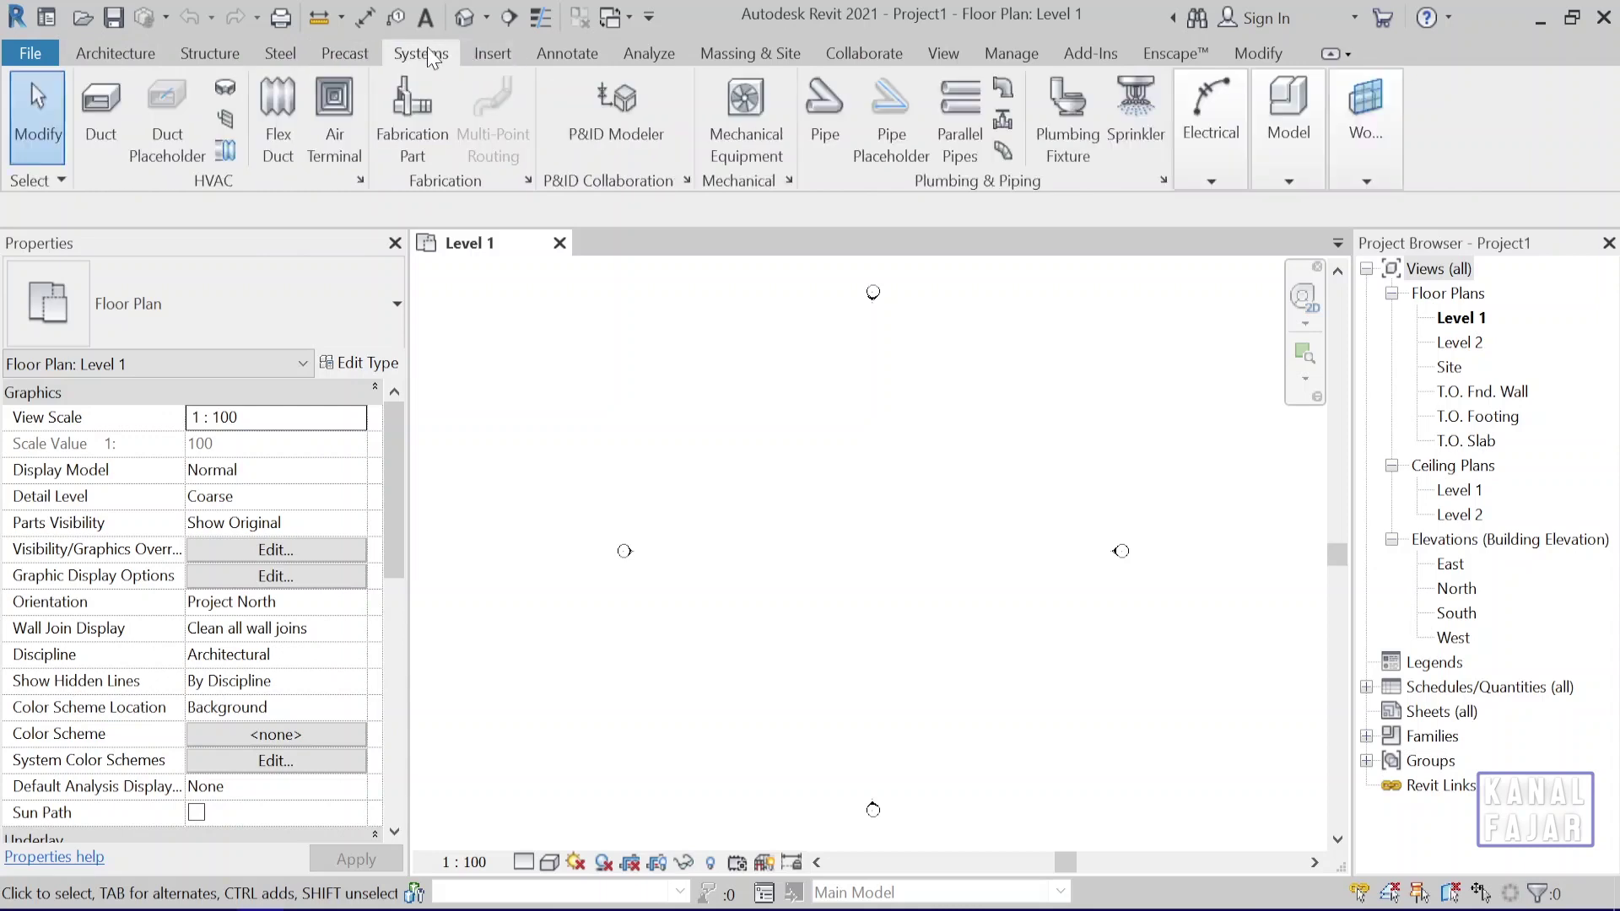
click(121, 53)
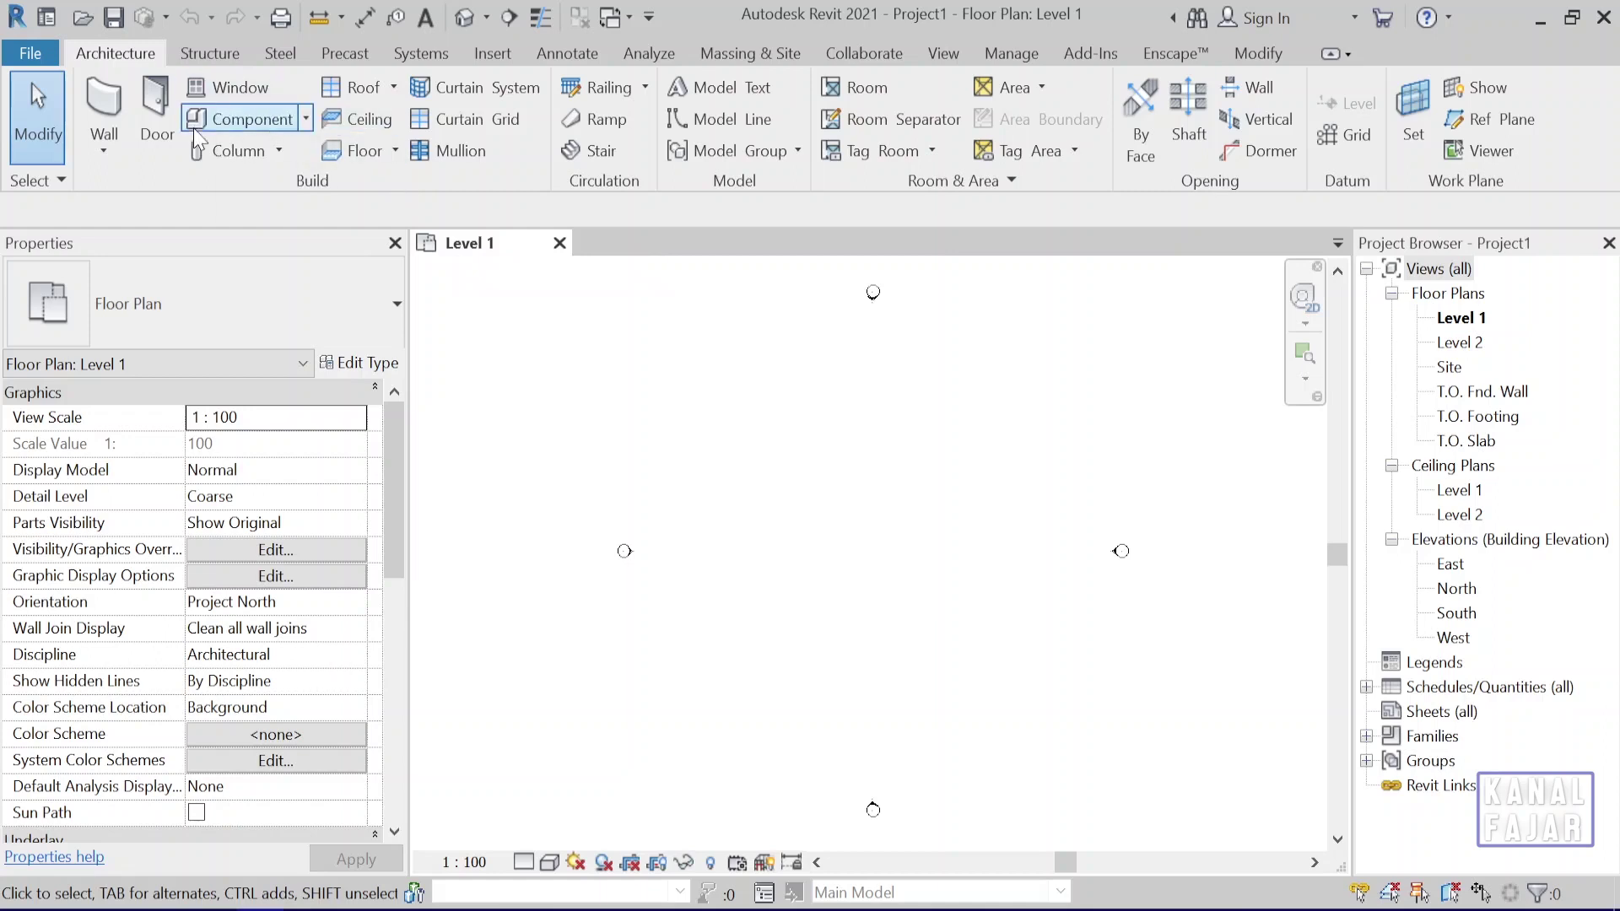
click(122, 111)
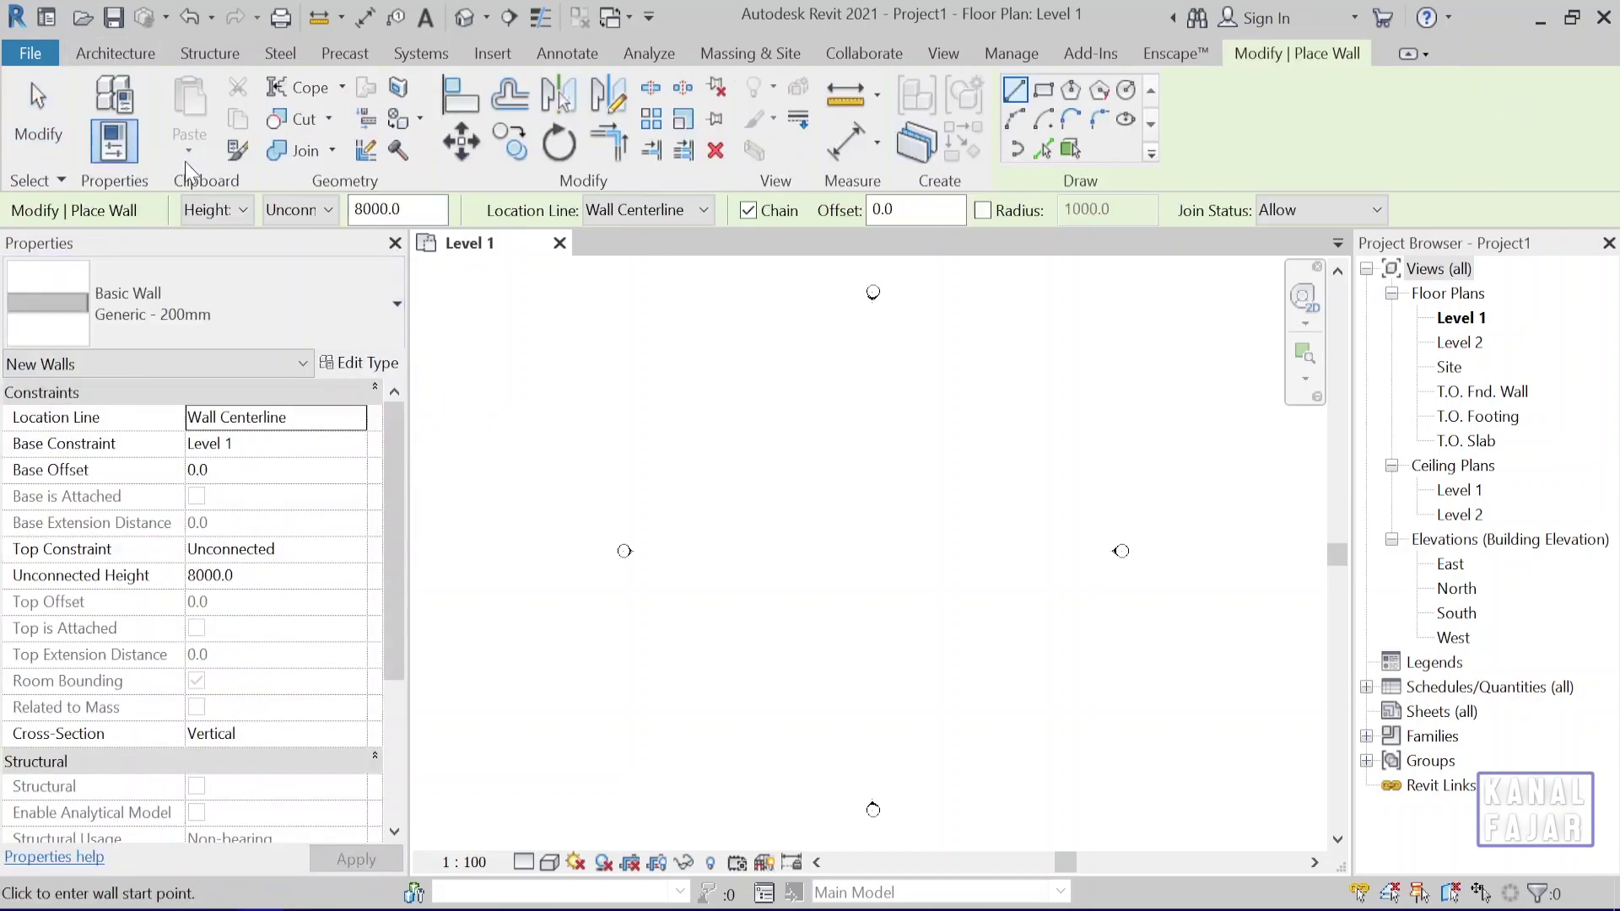
click(130, 59)
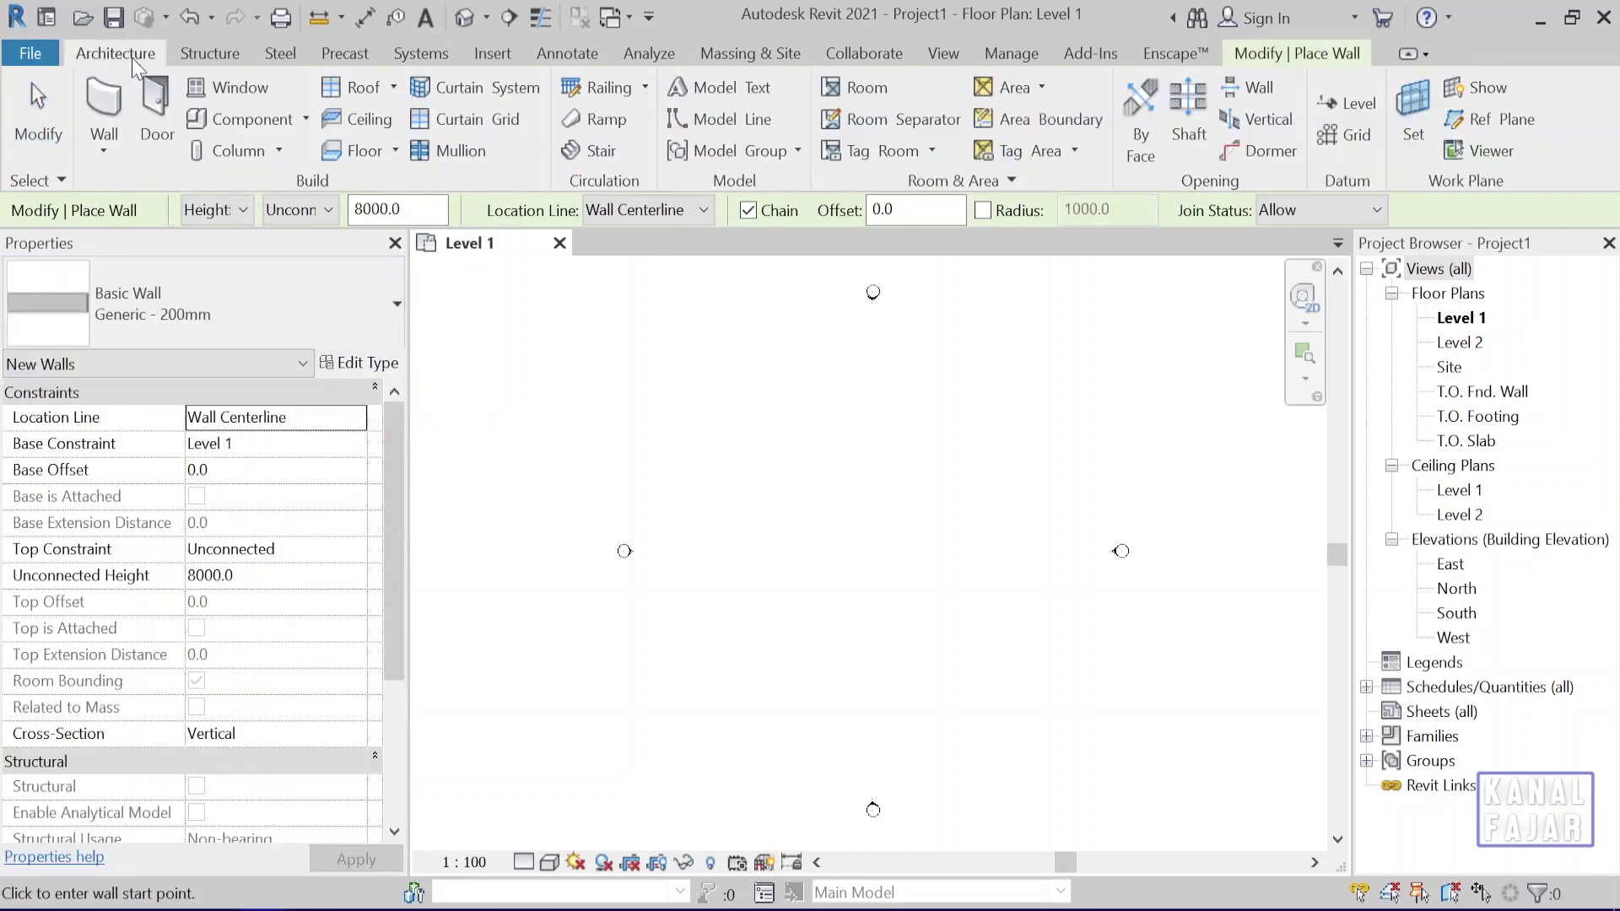
click(157, 104)
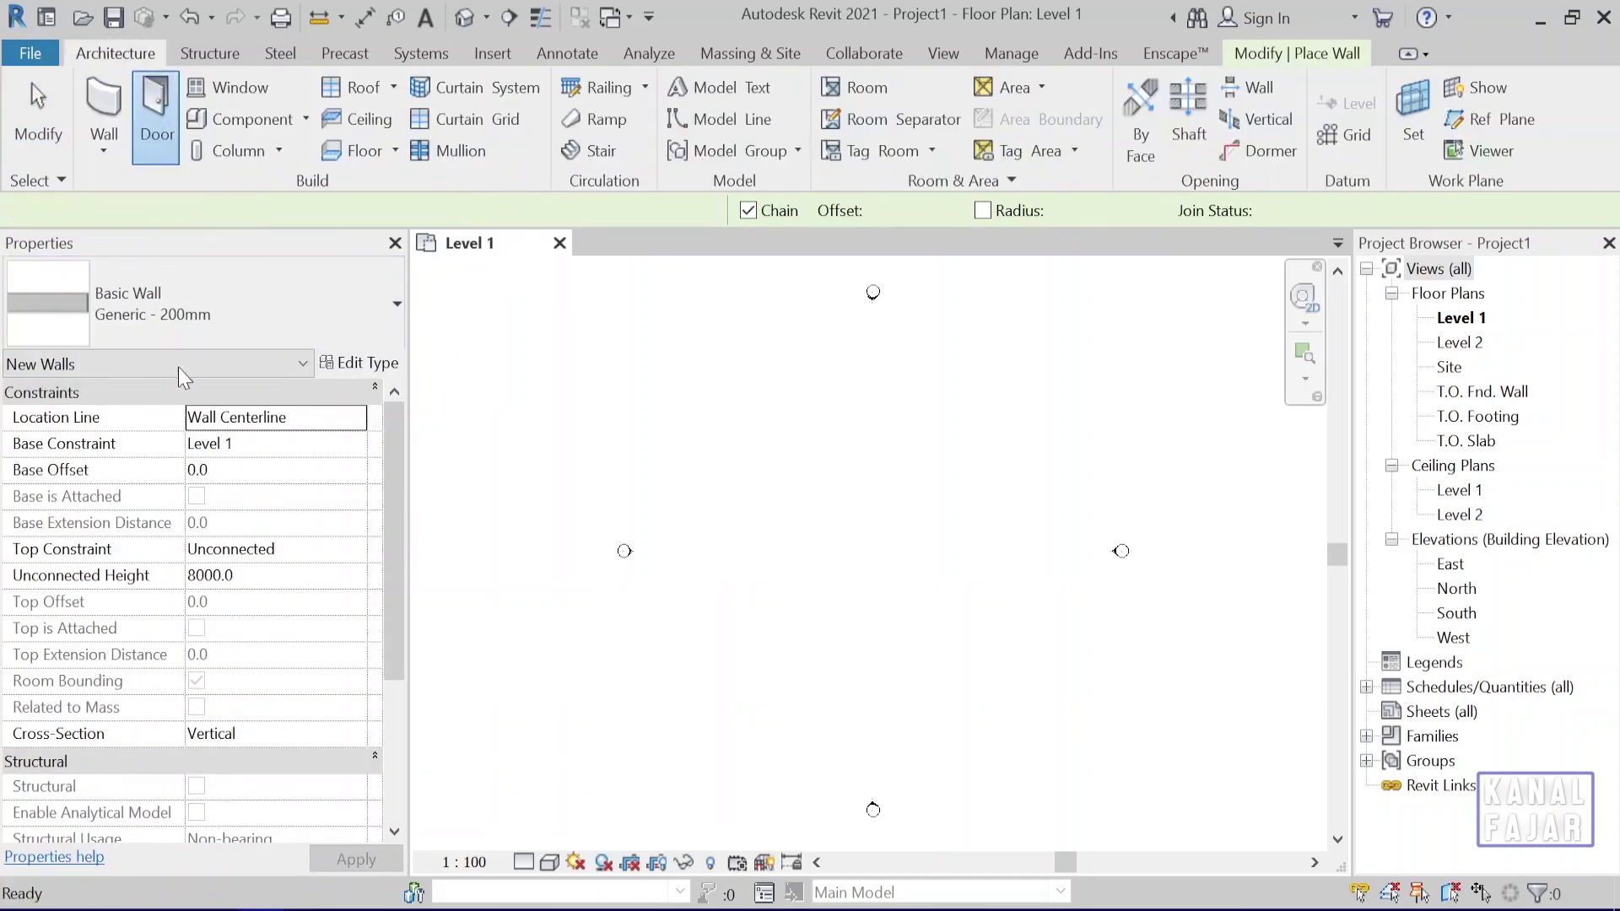
click(140, 54)
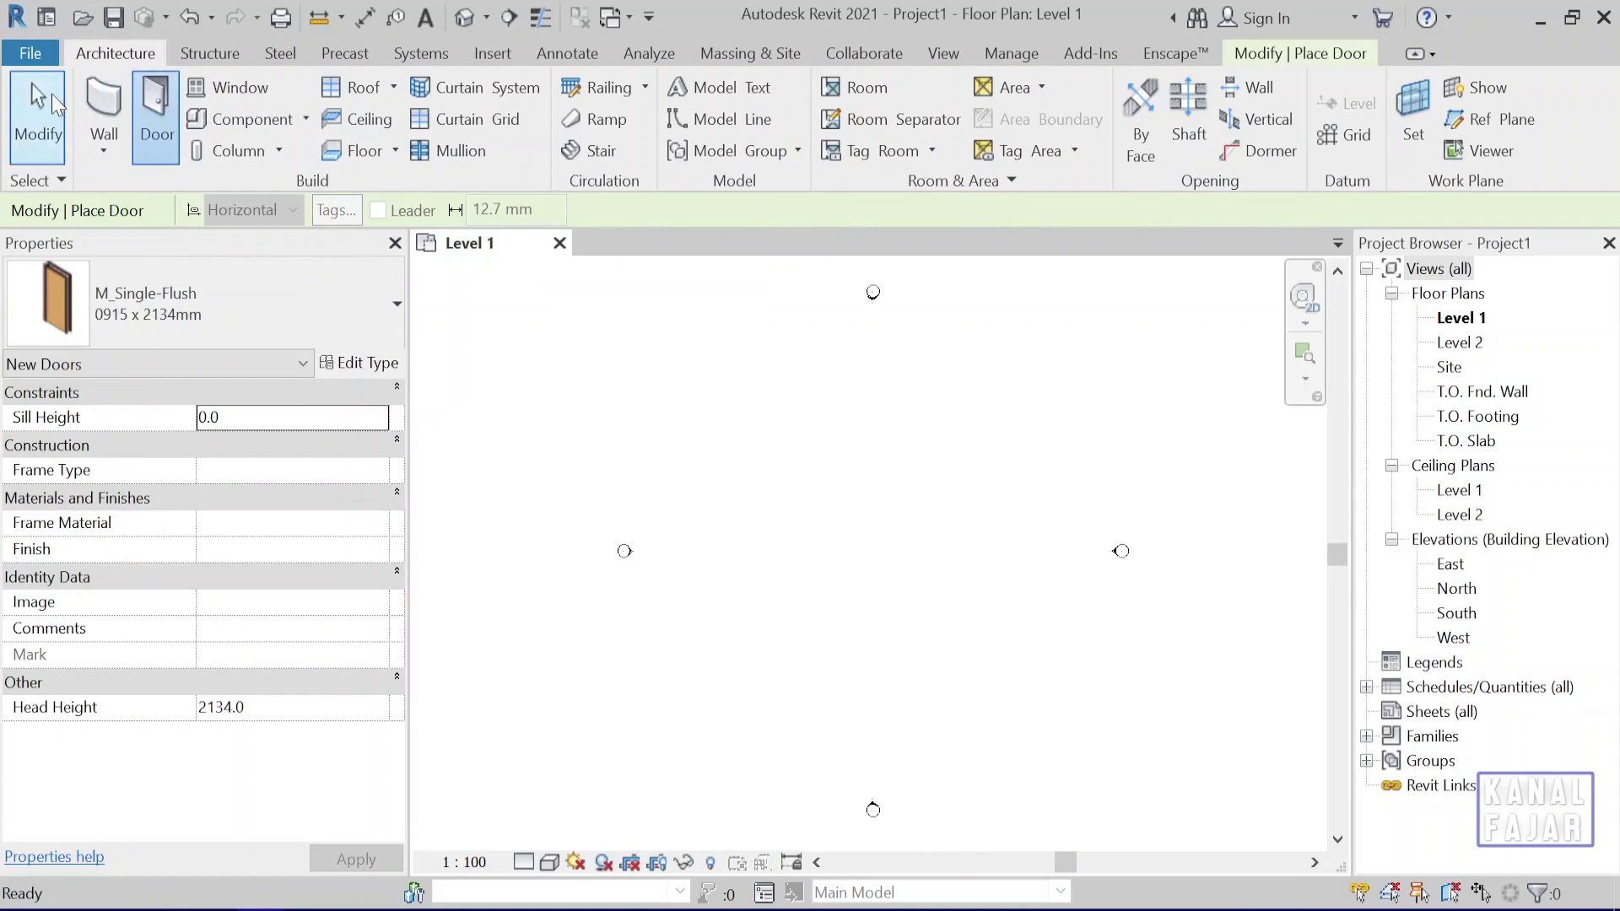
click(38, 113)
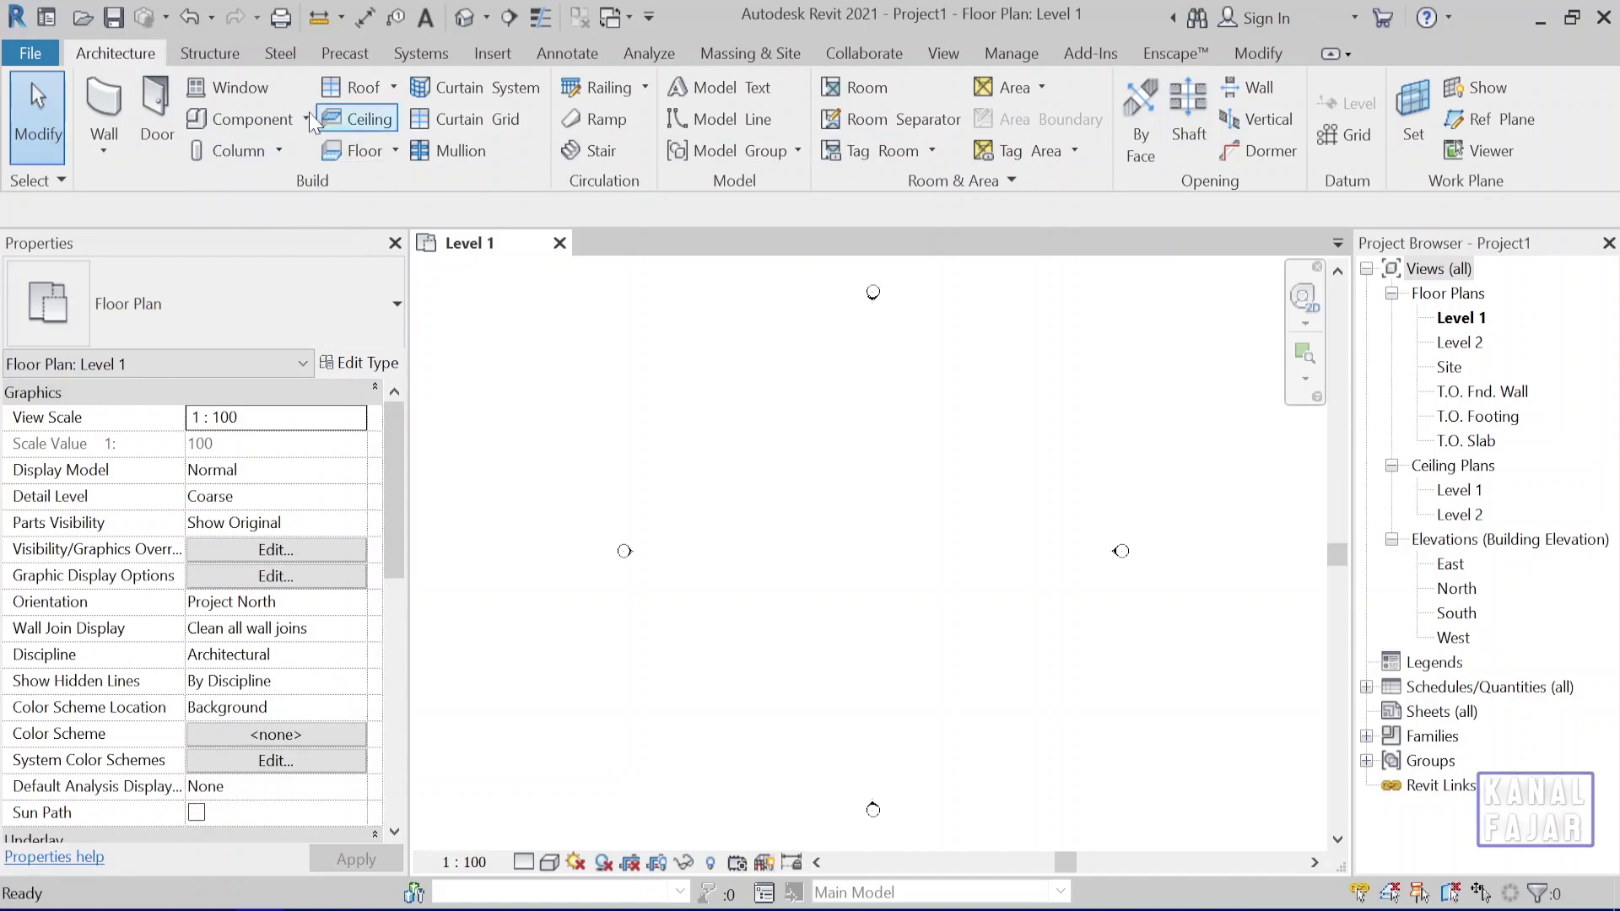
click(236, 52)
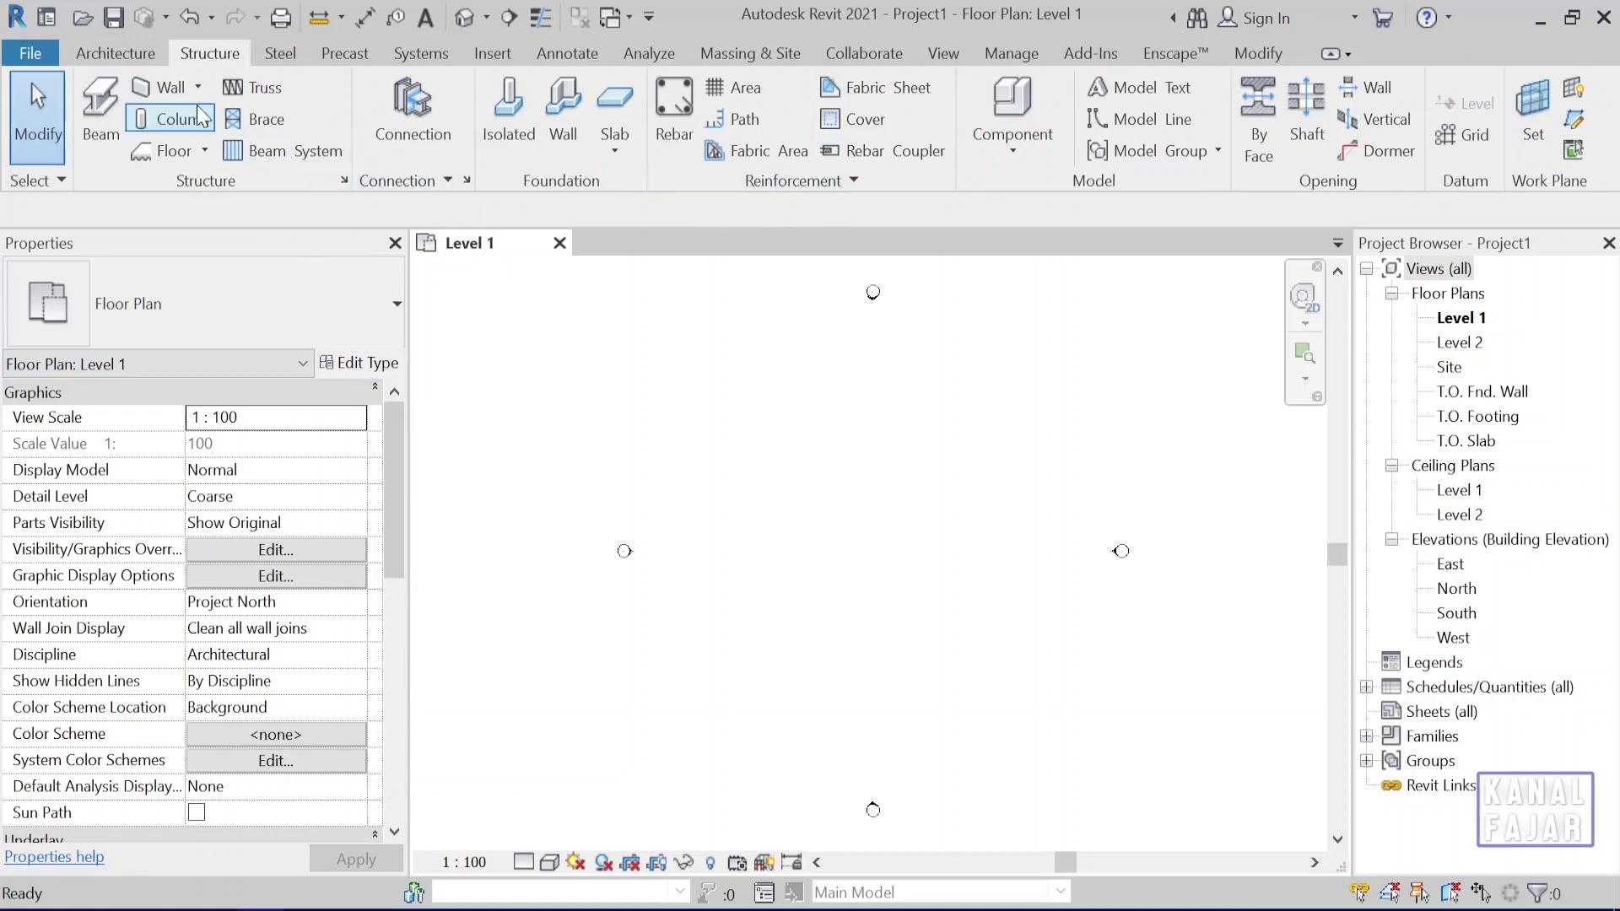
click(150, 54)
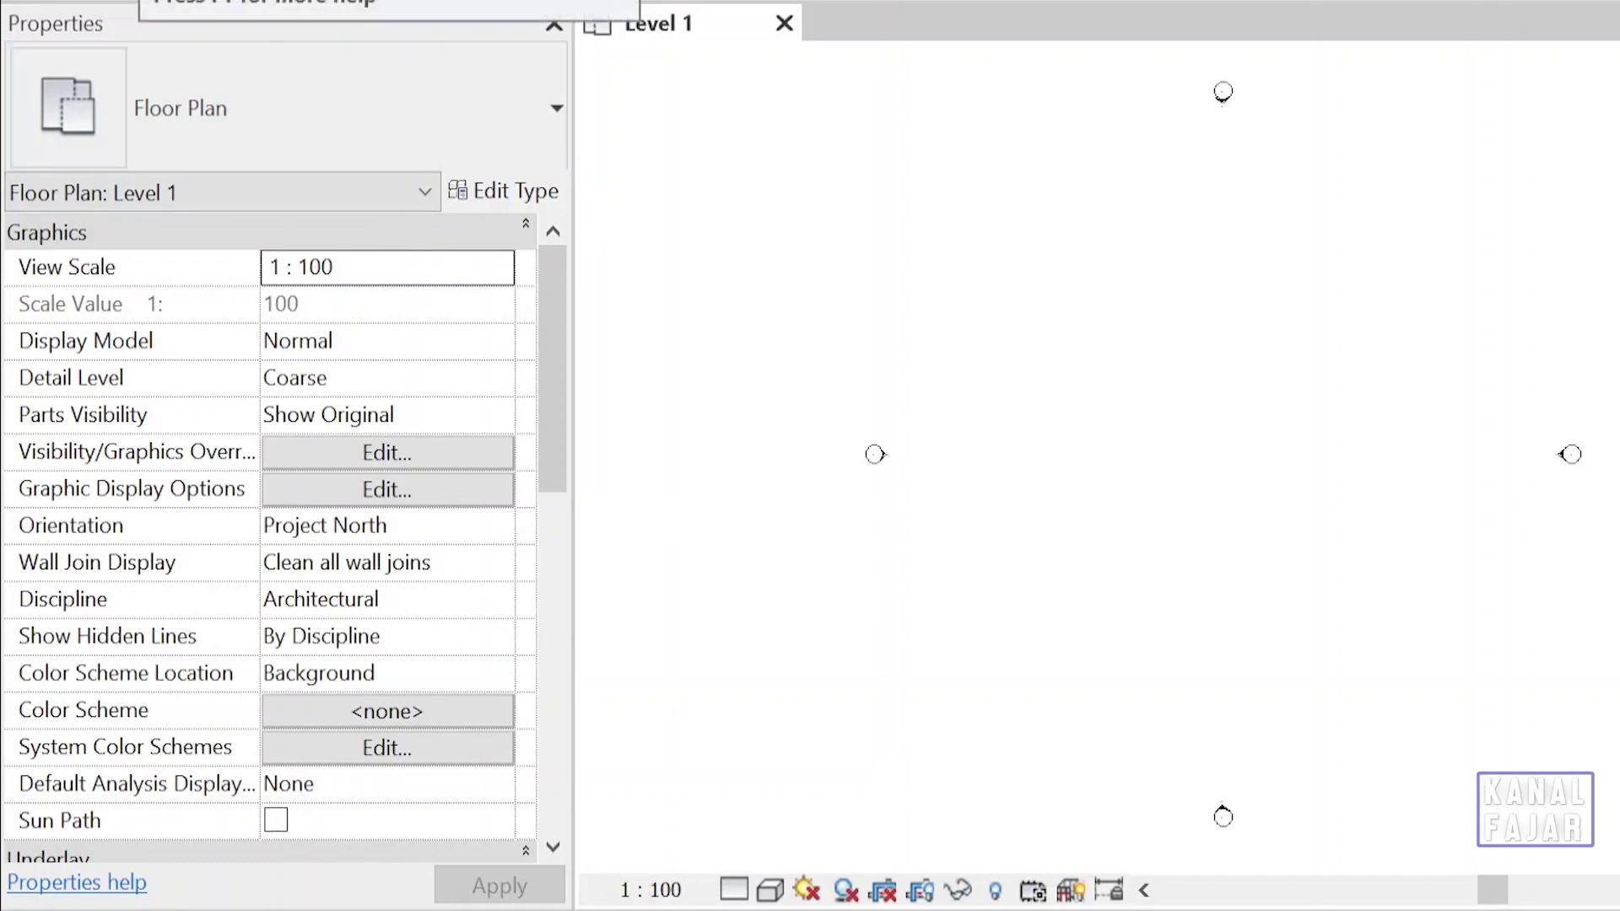
key(w)
key(a)
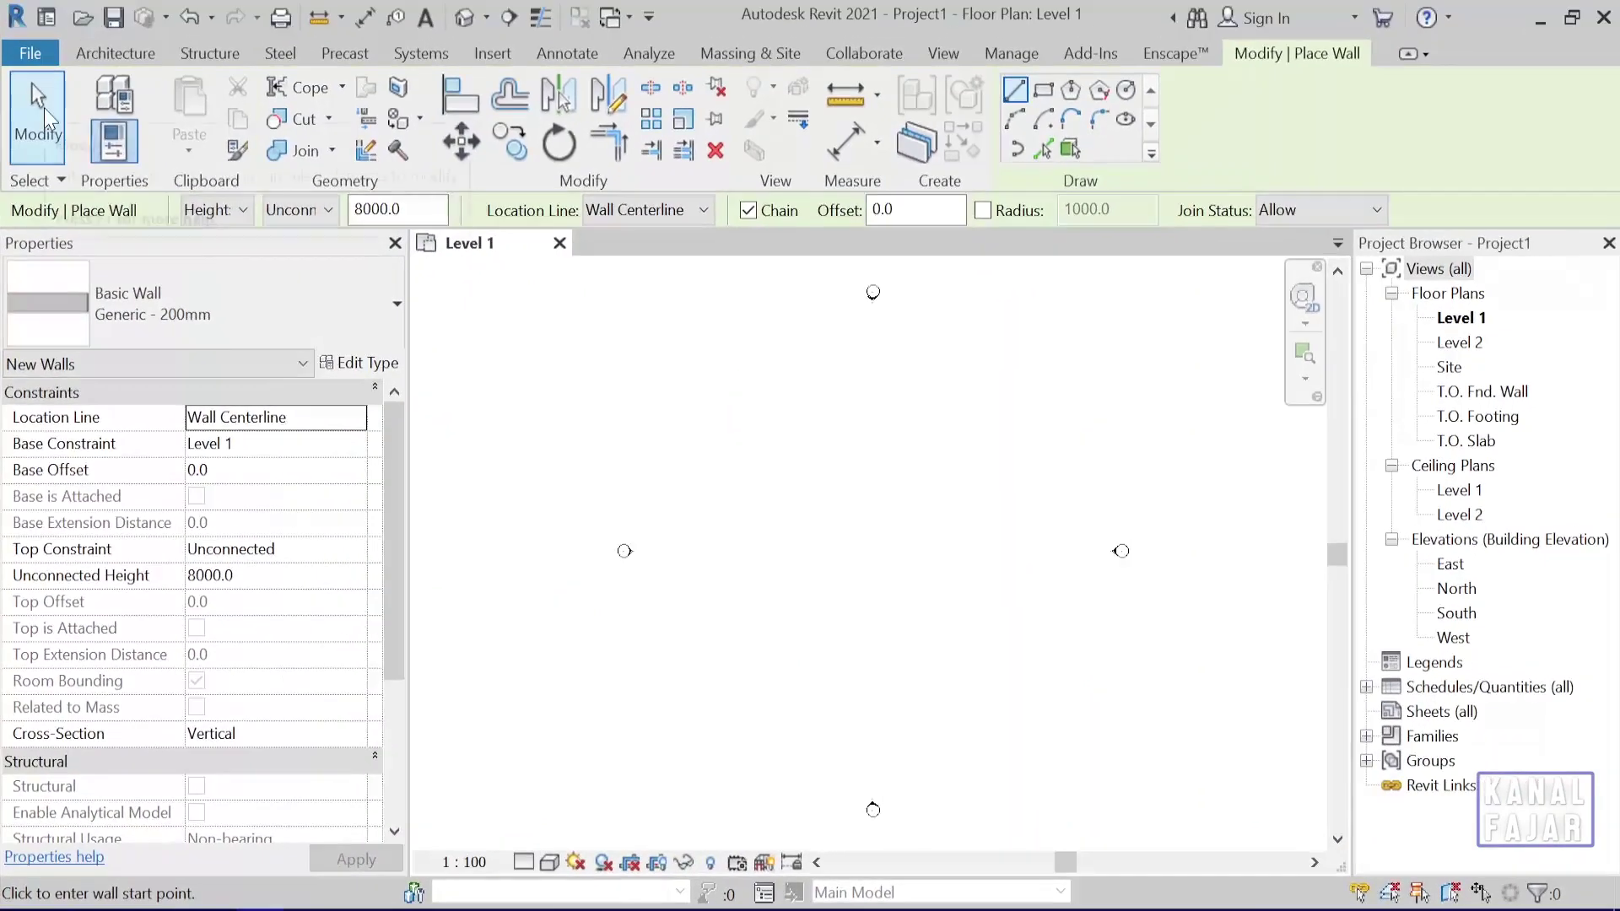
click(40, 114)
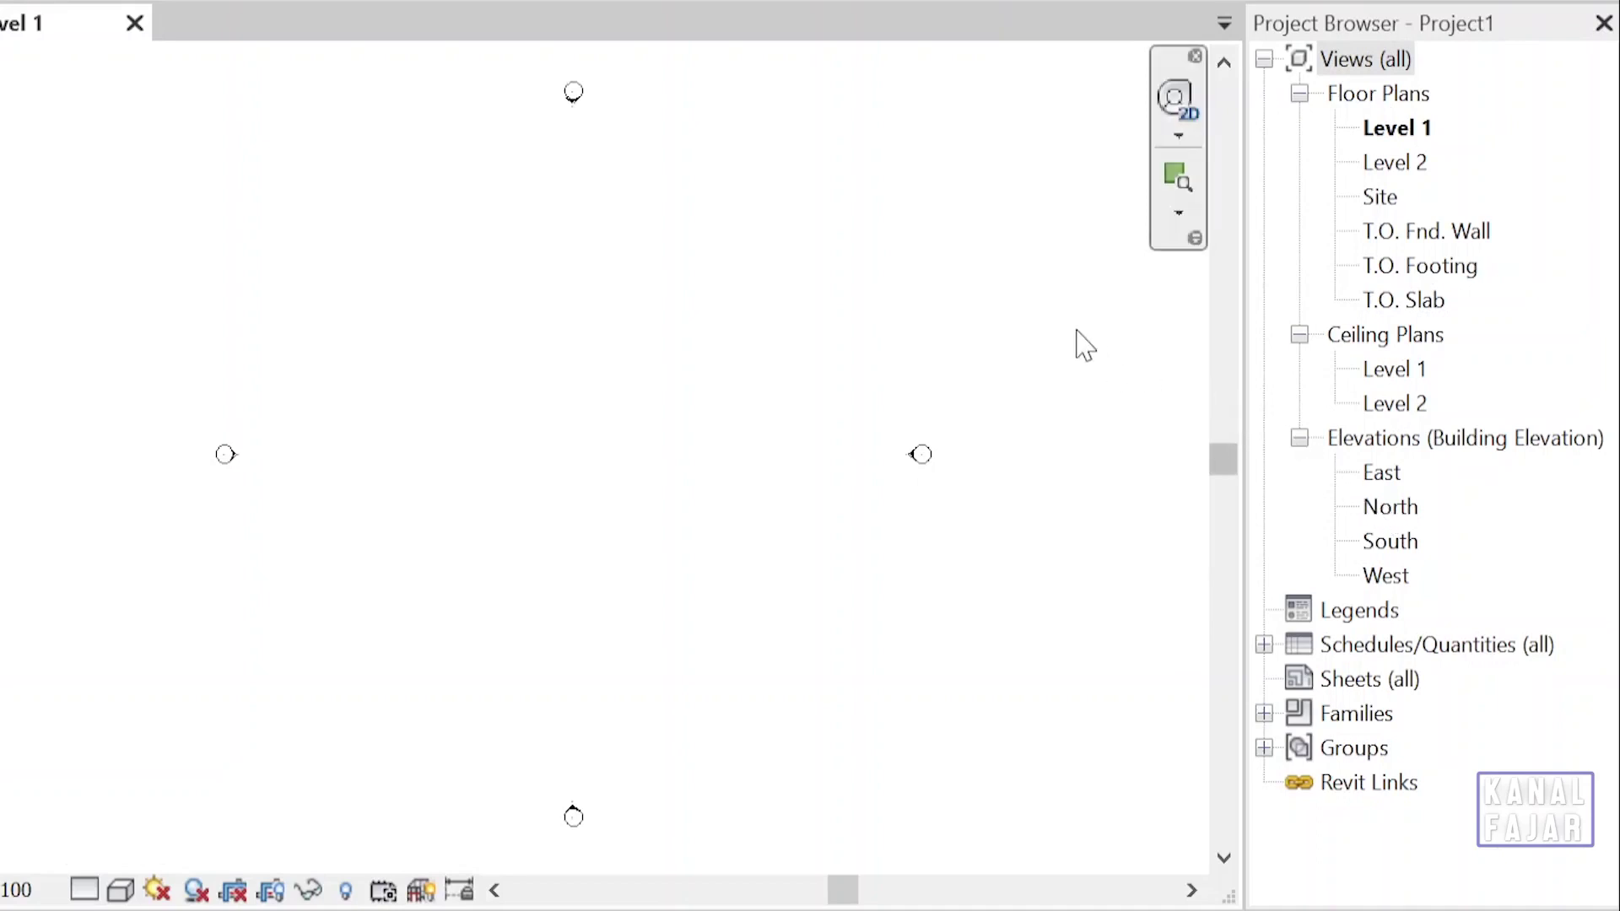
- Open the Level 2 reflected ceiling plan beside the Level 1 floor plan
click(1375, 128)
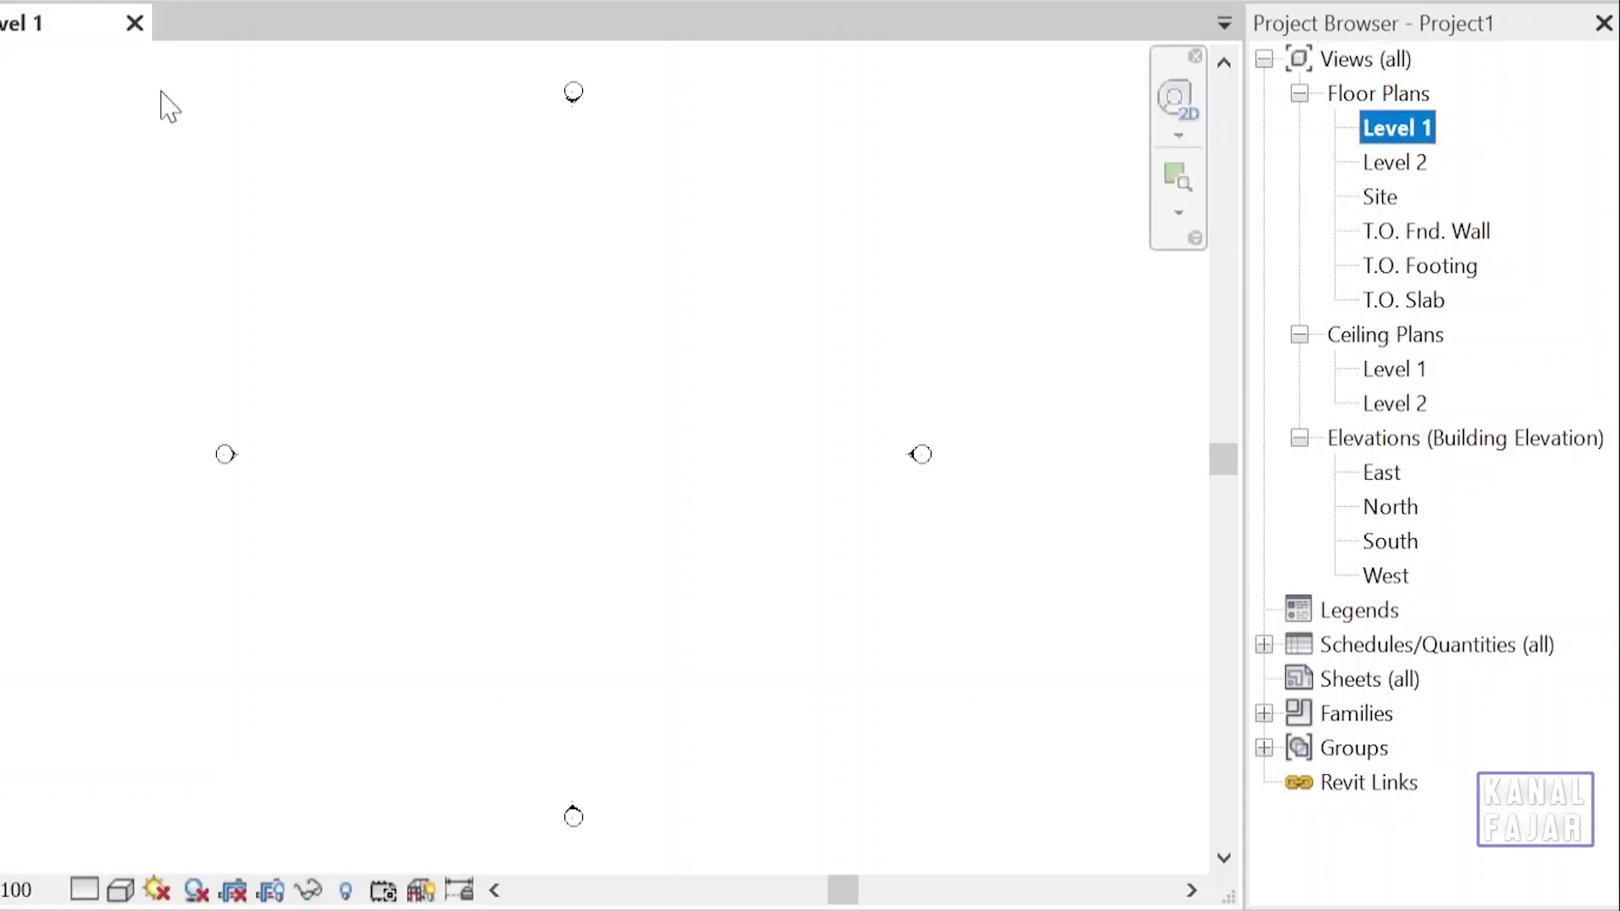
click(18, 29)
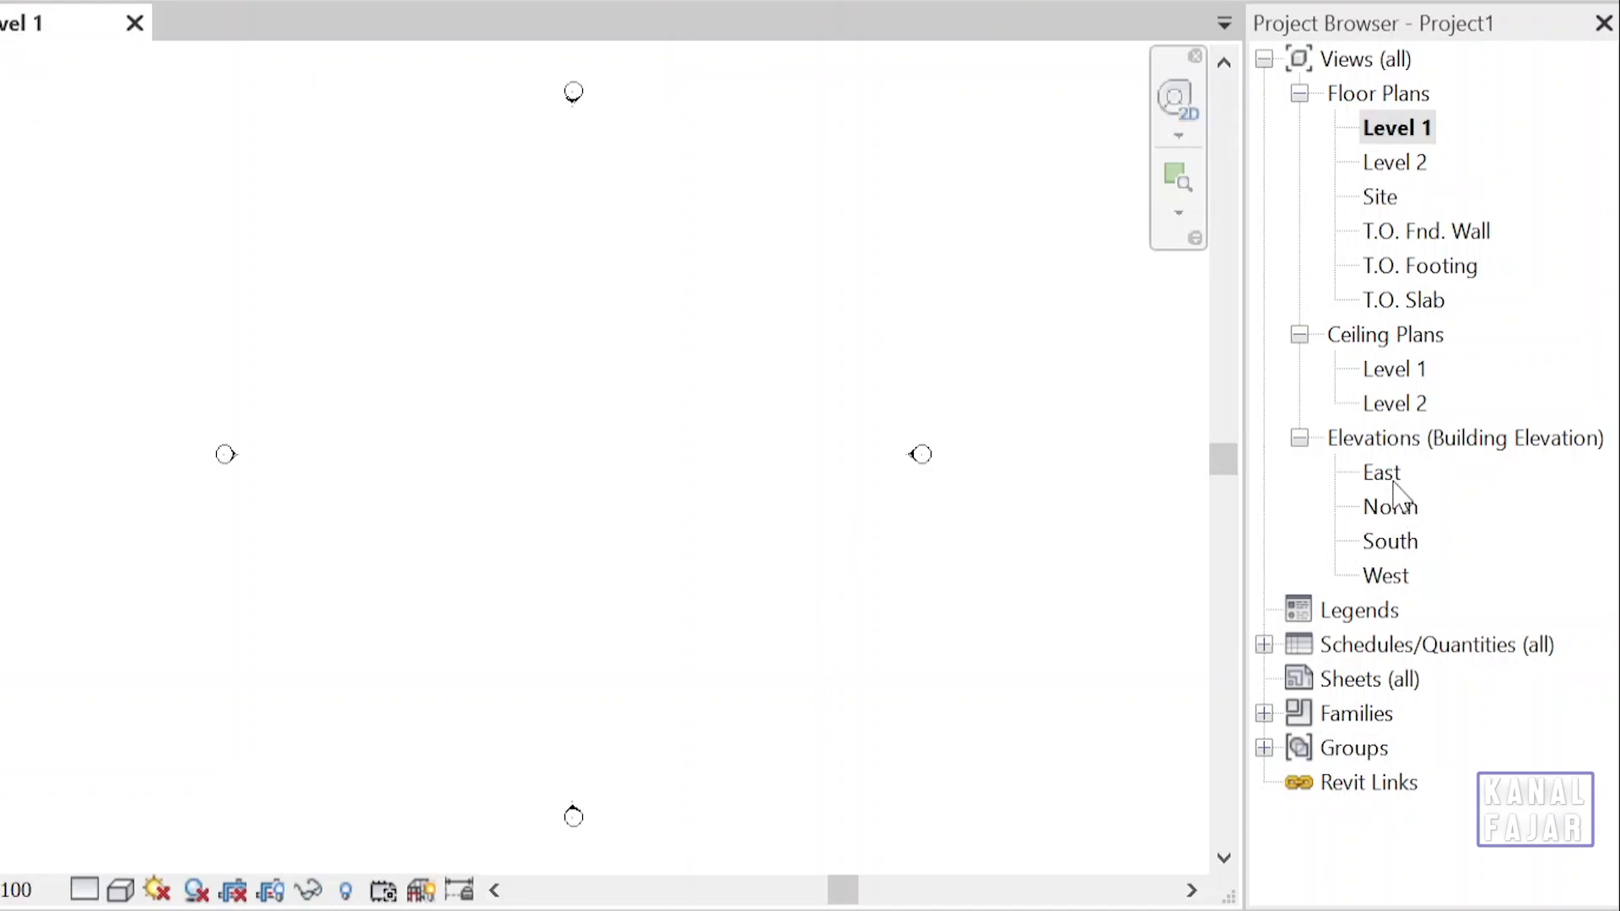
double_click(1407, 405)
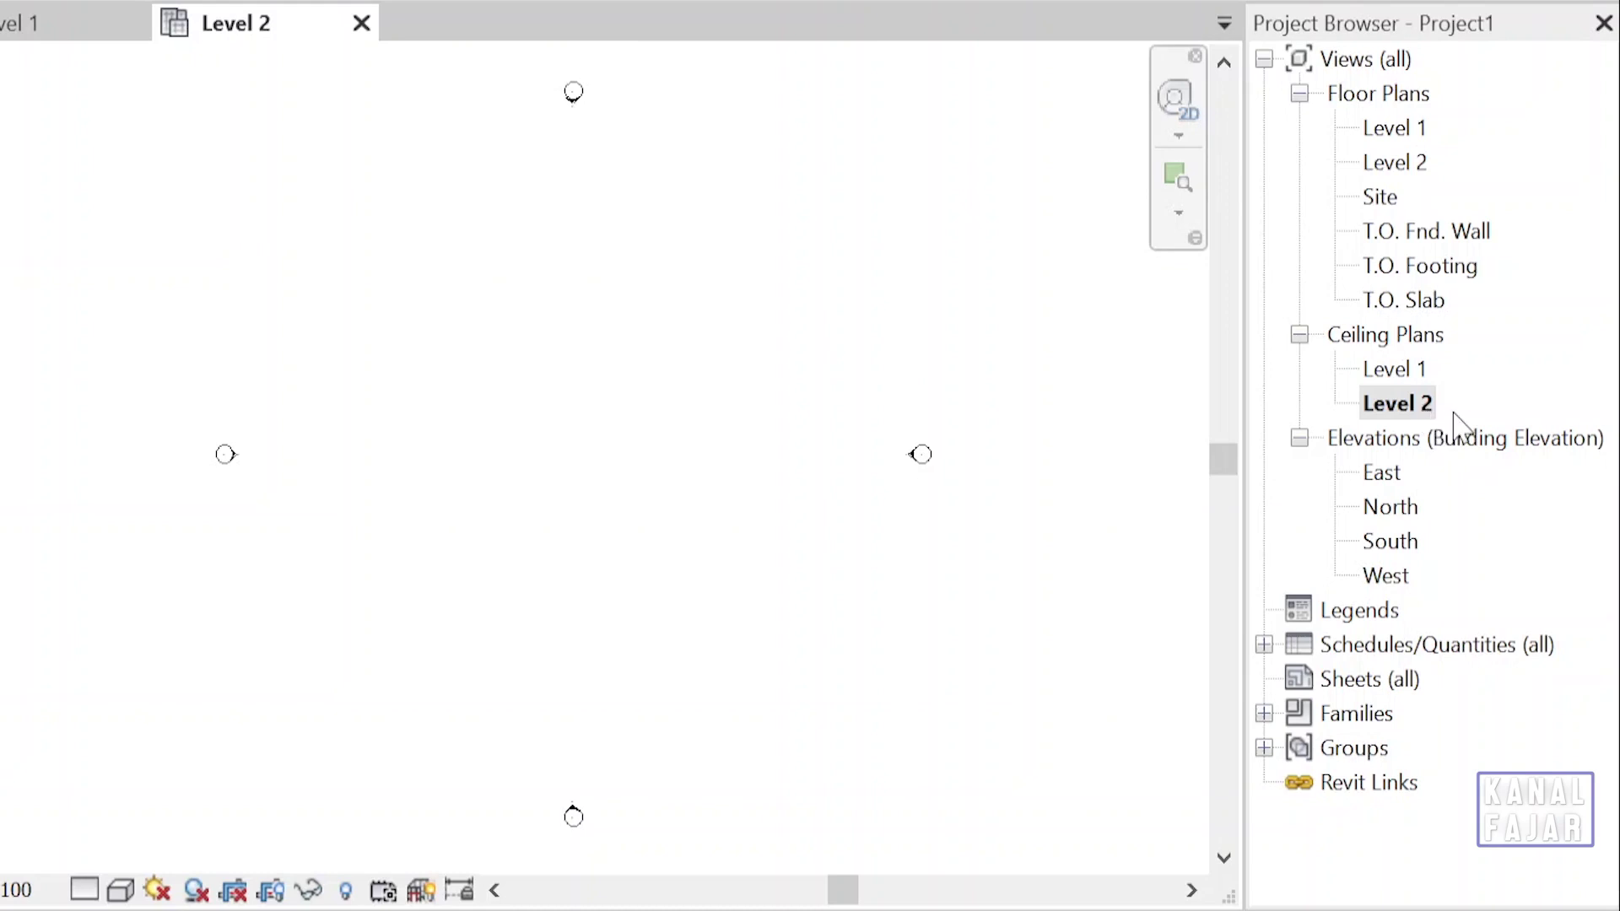
click(1426, 407)
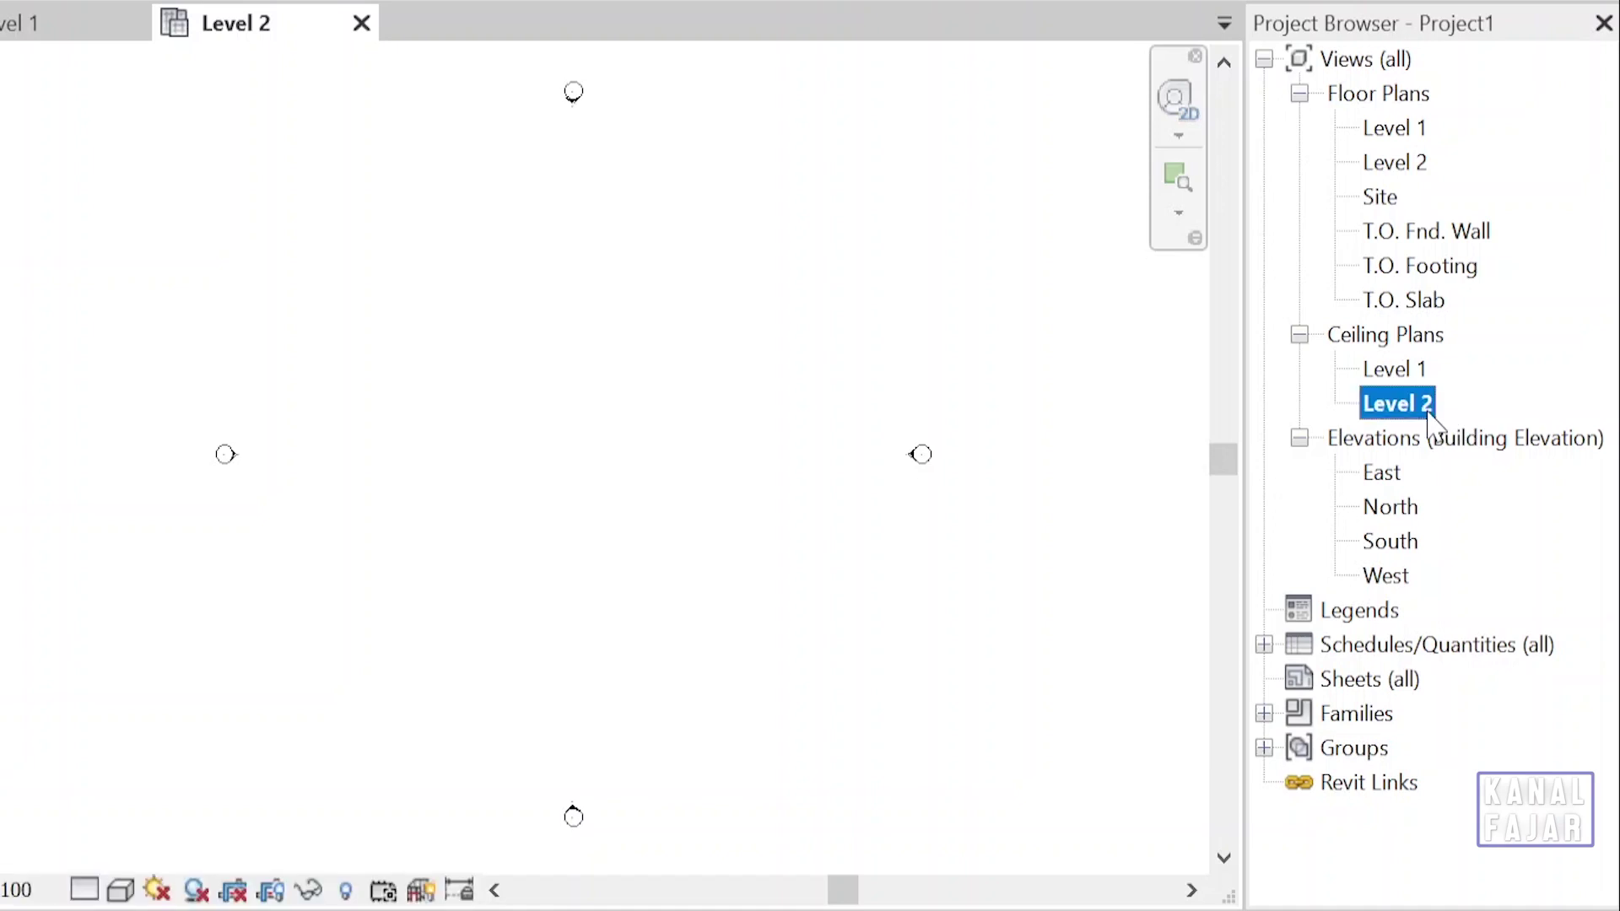
click(1410, 372)
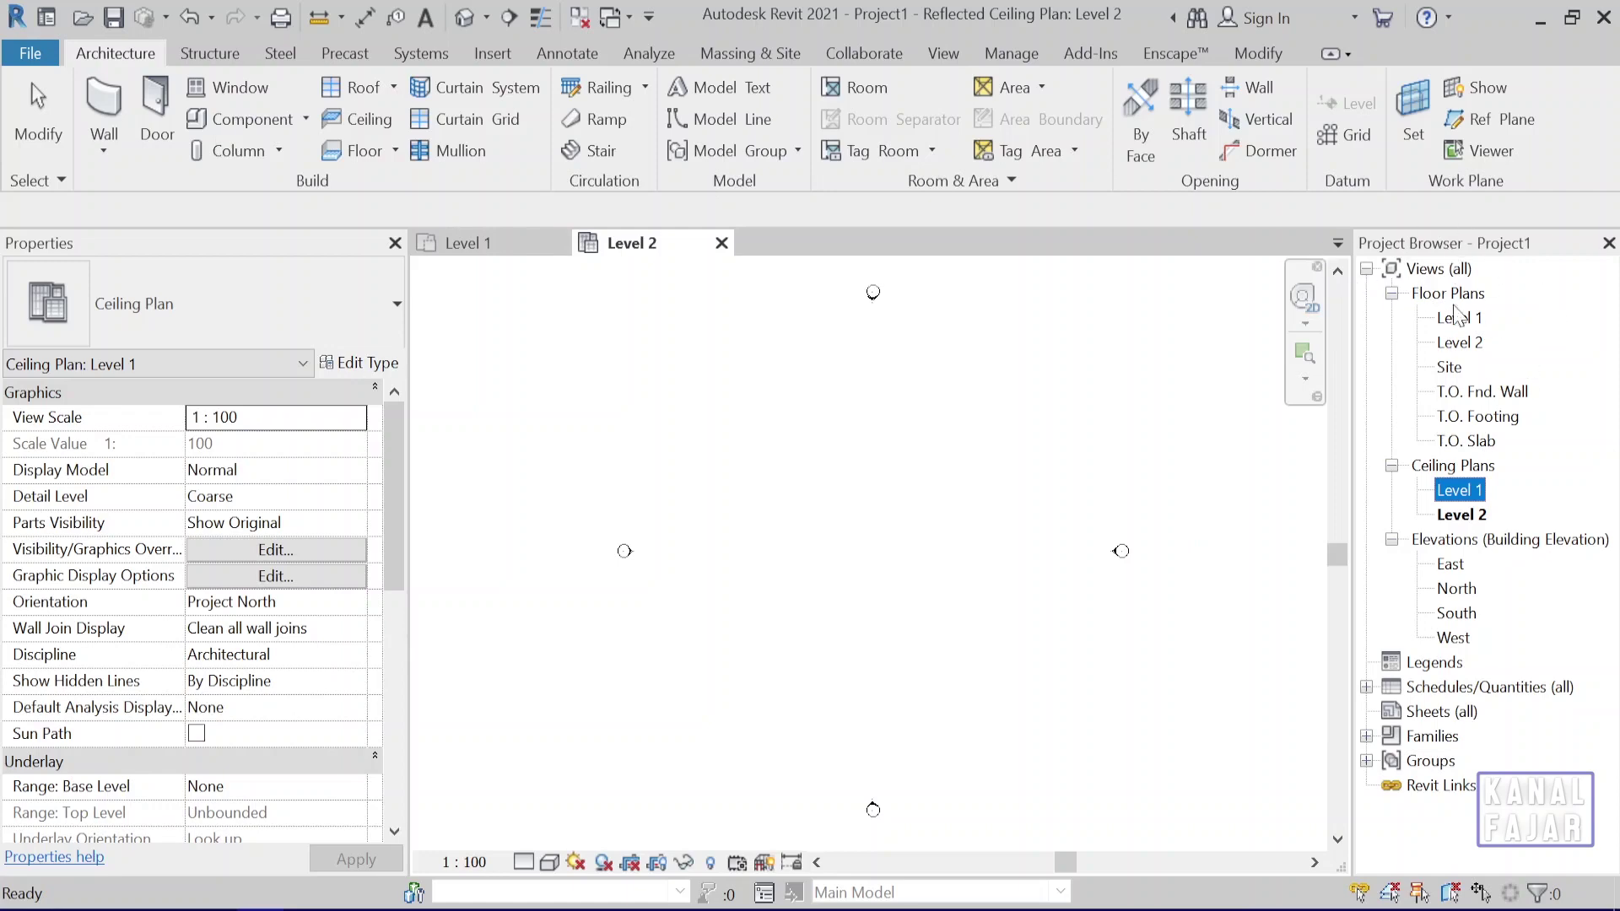
- Dock the Project Browser and Properties on the left, narrow them, then close the Browser
drag(1468, 241, 573, 498)
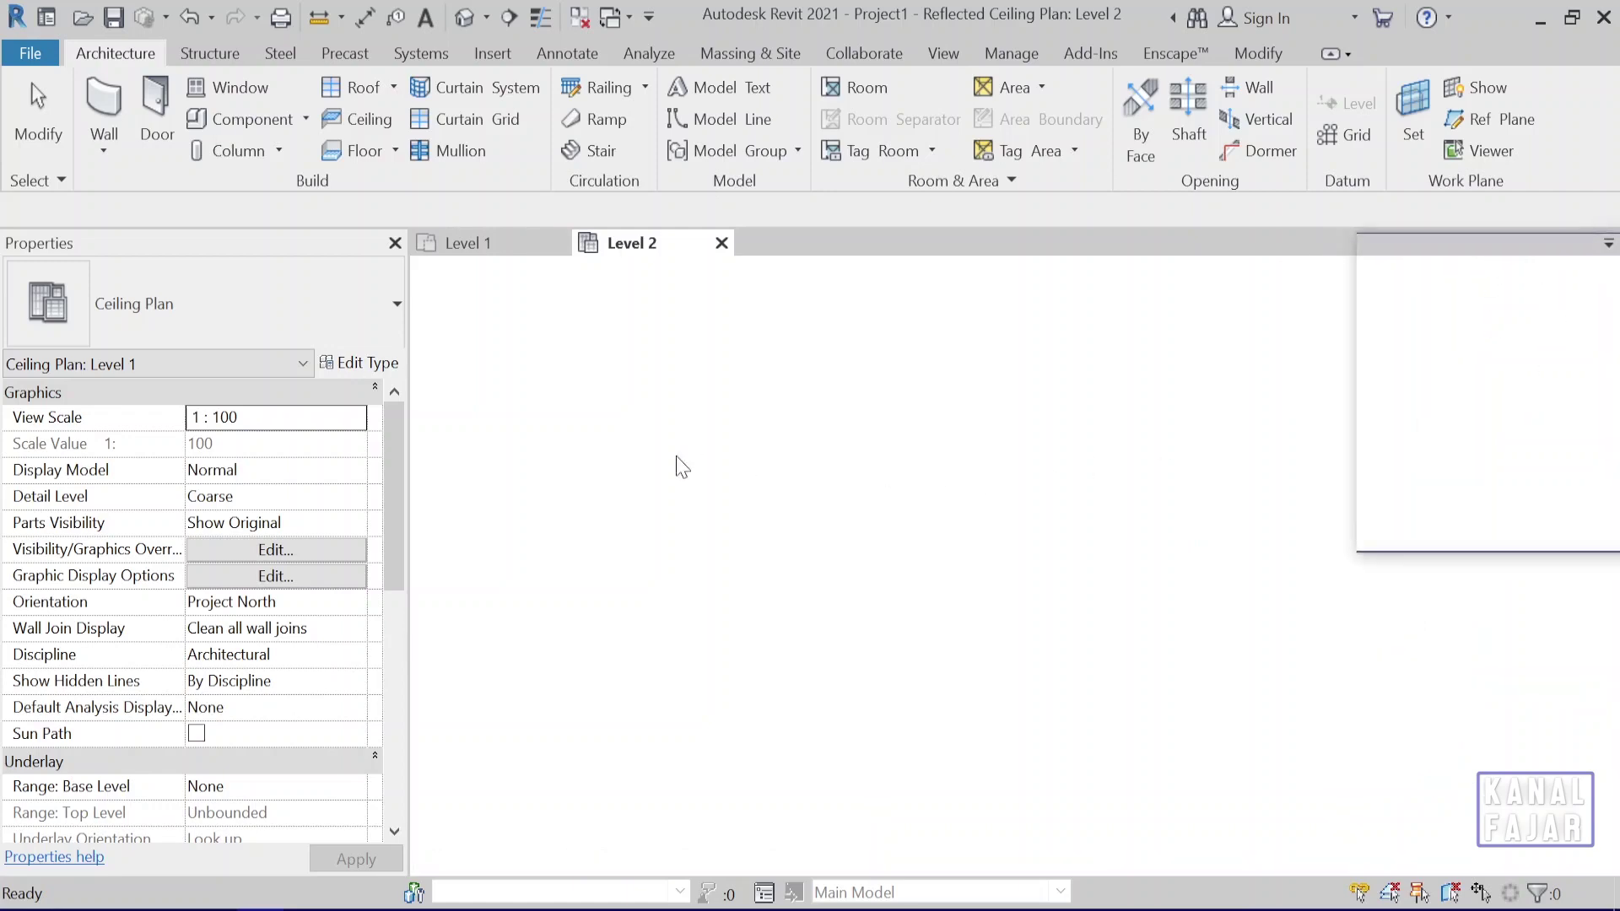
drag(211, 477, 8, 502)
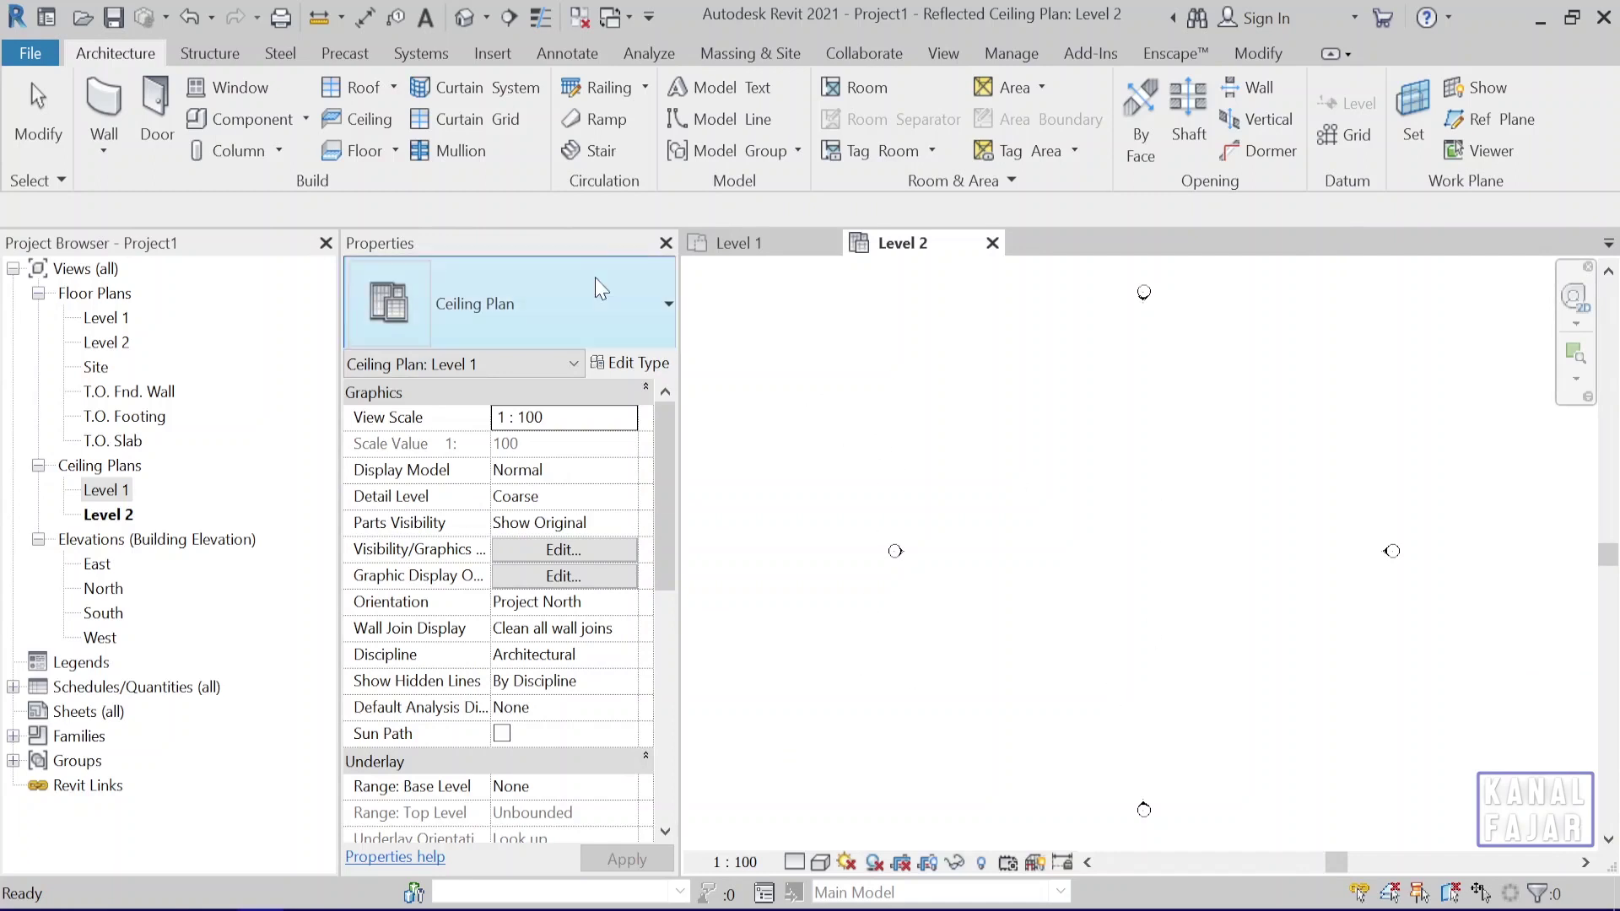
mouse_move(564, 243)
mouse_down()
mouse_move(55, 750)
mouse_move(51, 843)
mouse_up()
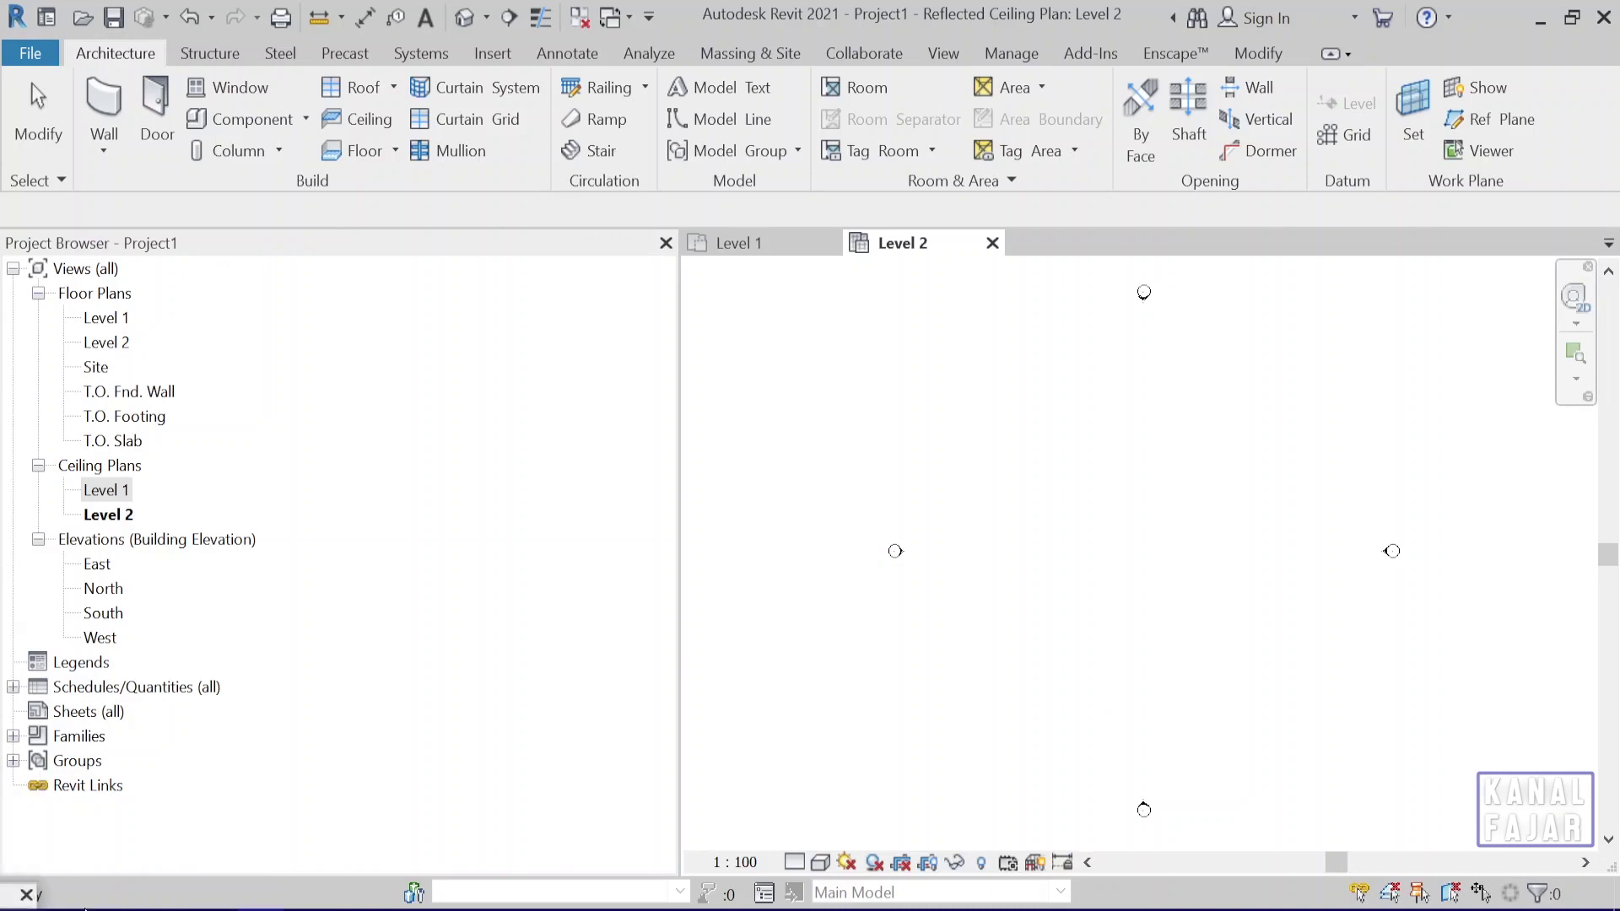
drag(101, 669, 392, 863)
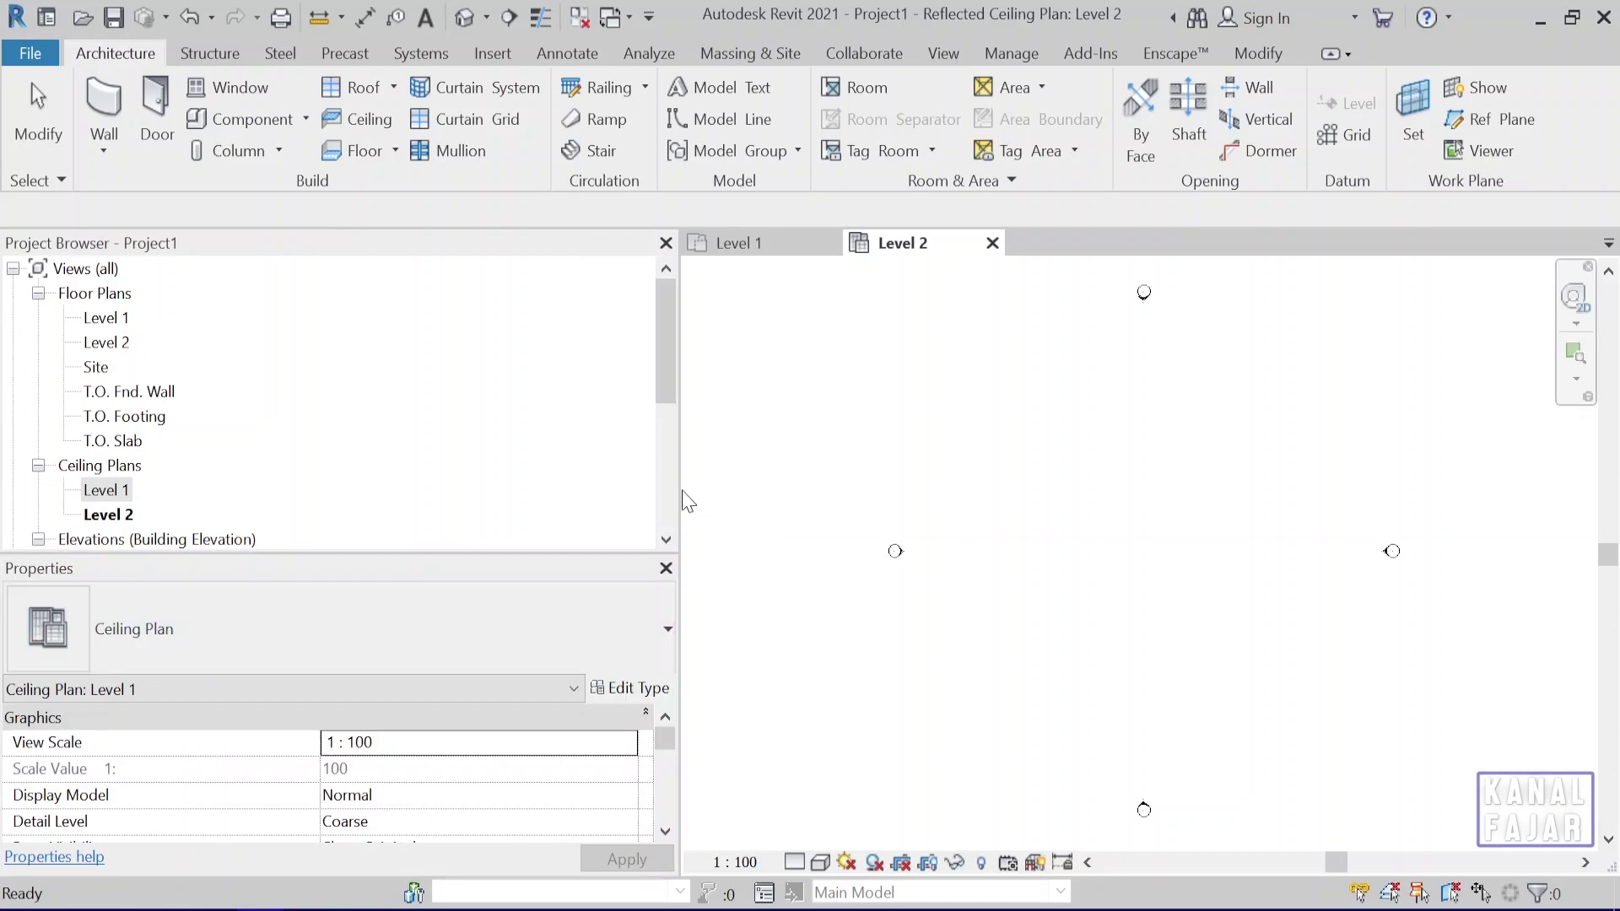
drag(679, 489, 423, 510)
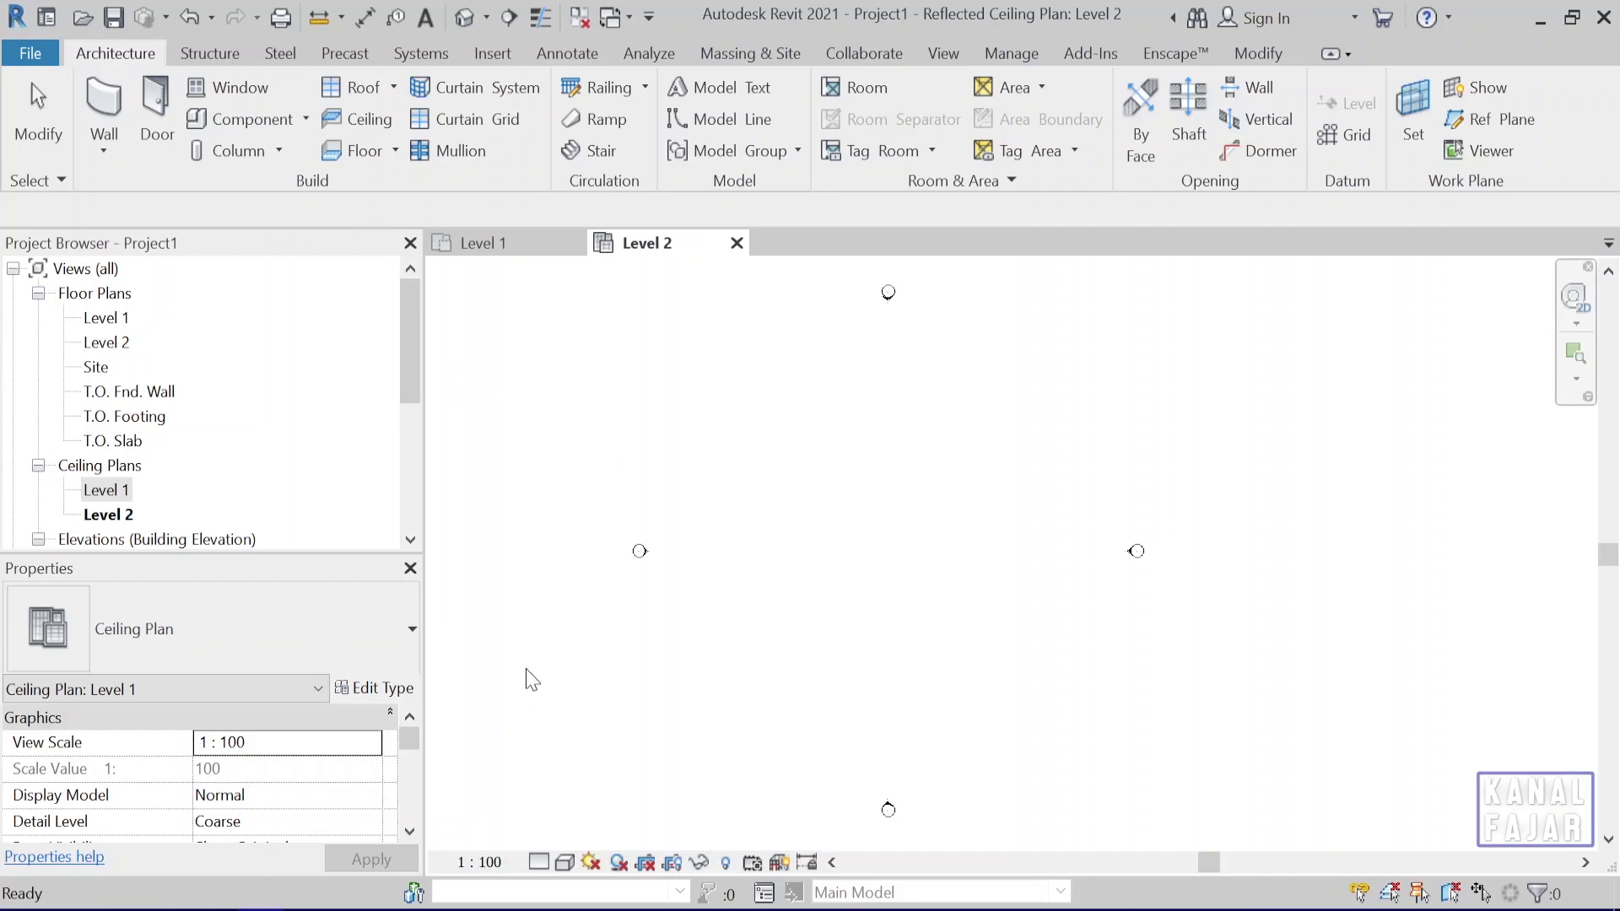
click(410, 243)
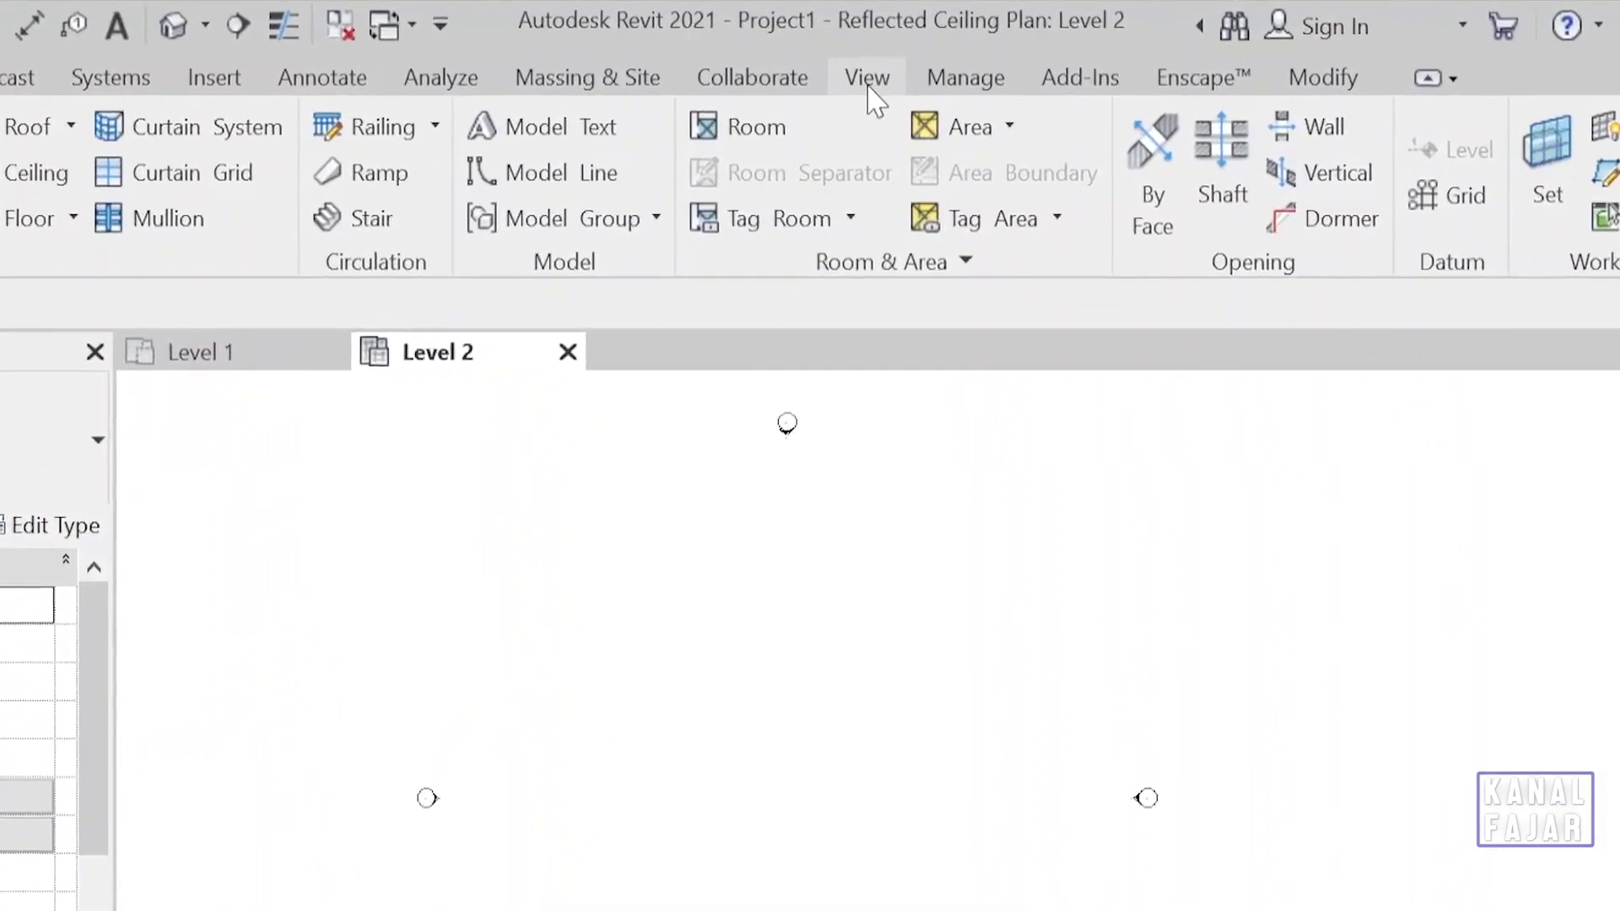
- Turn the Project Browser back on from View > User Interface and dock it right
click(778, 118)
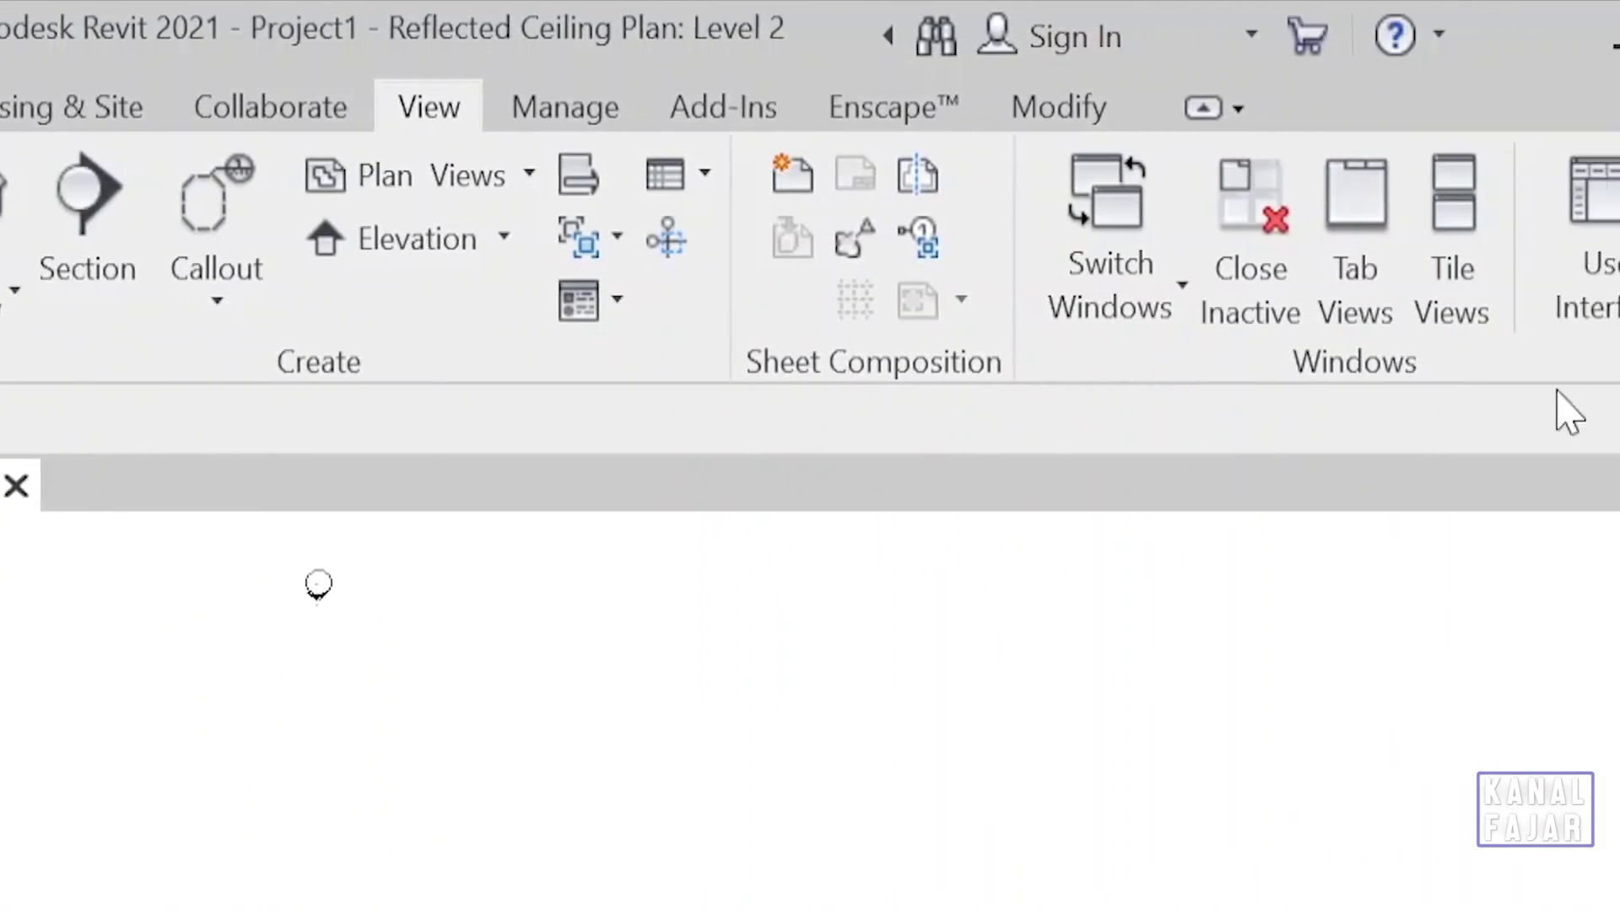
click(1490, 312)
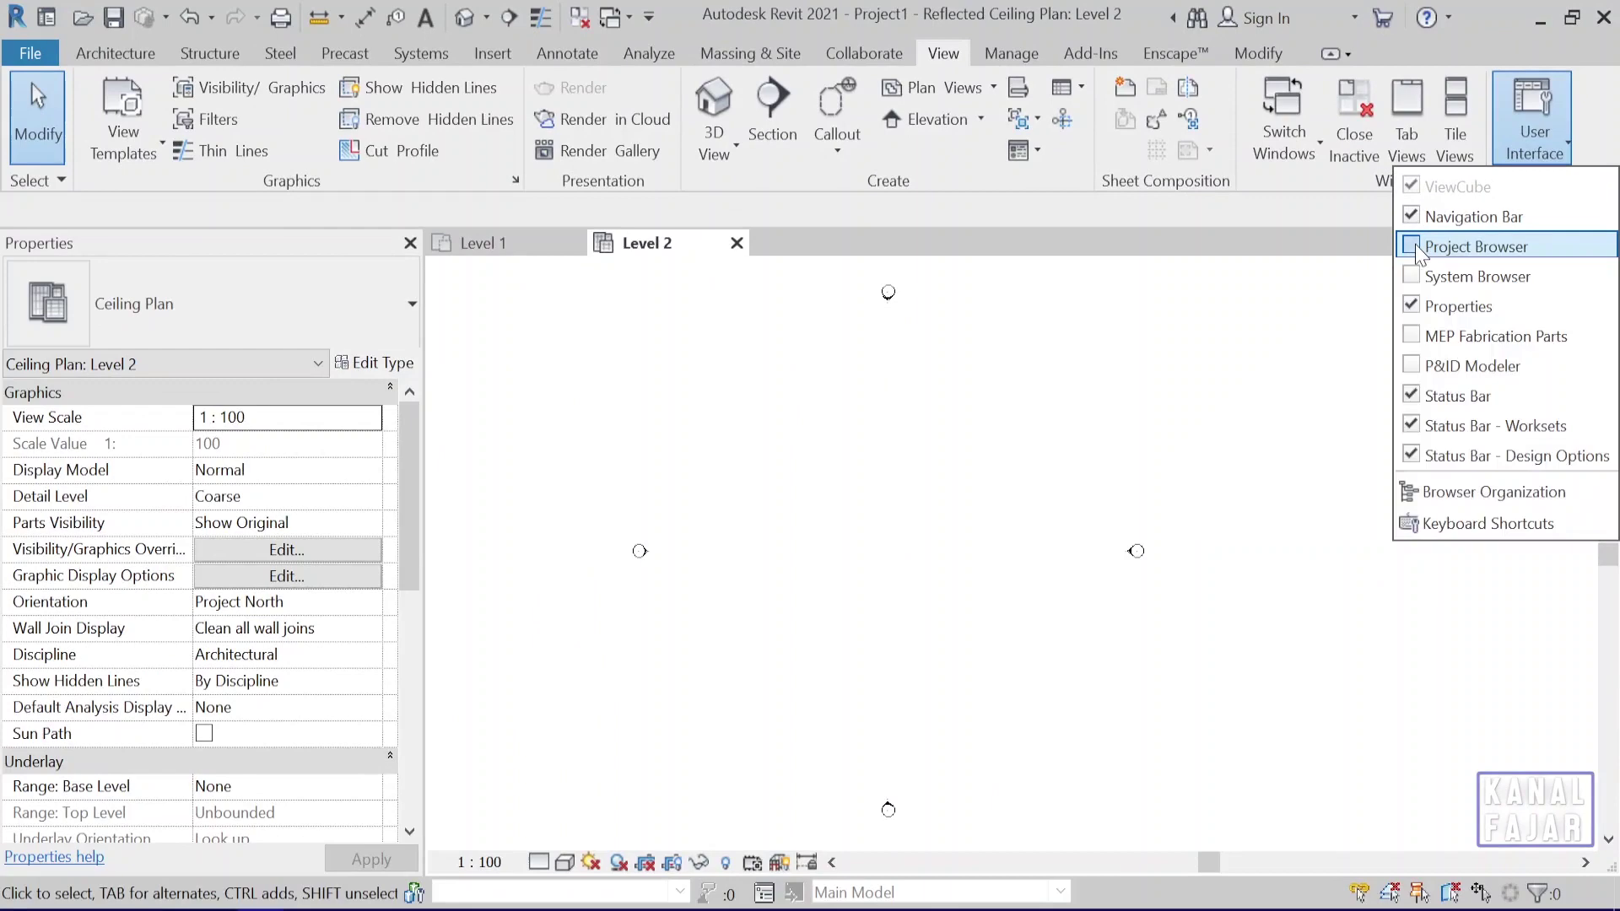
click(1415, 244)
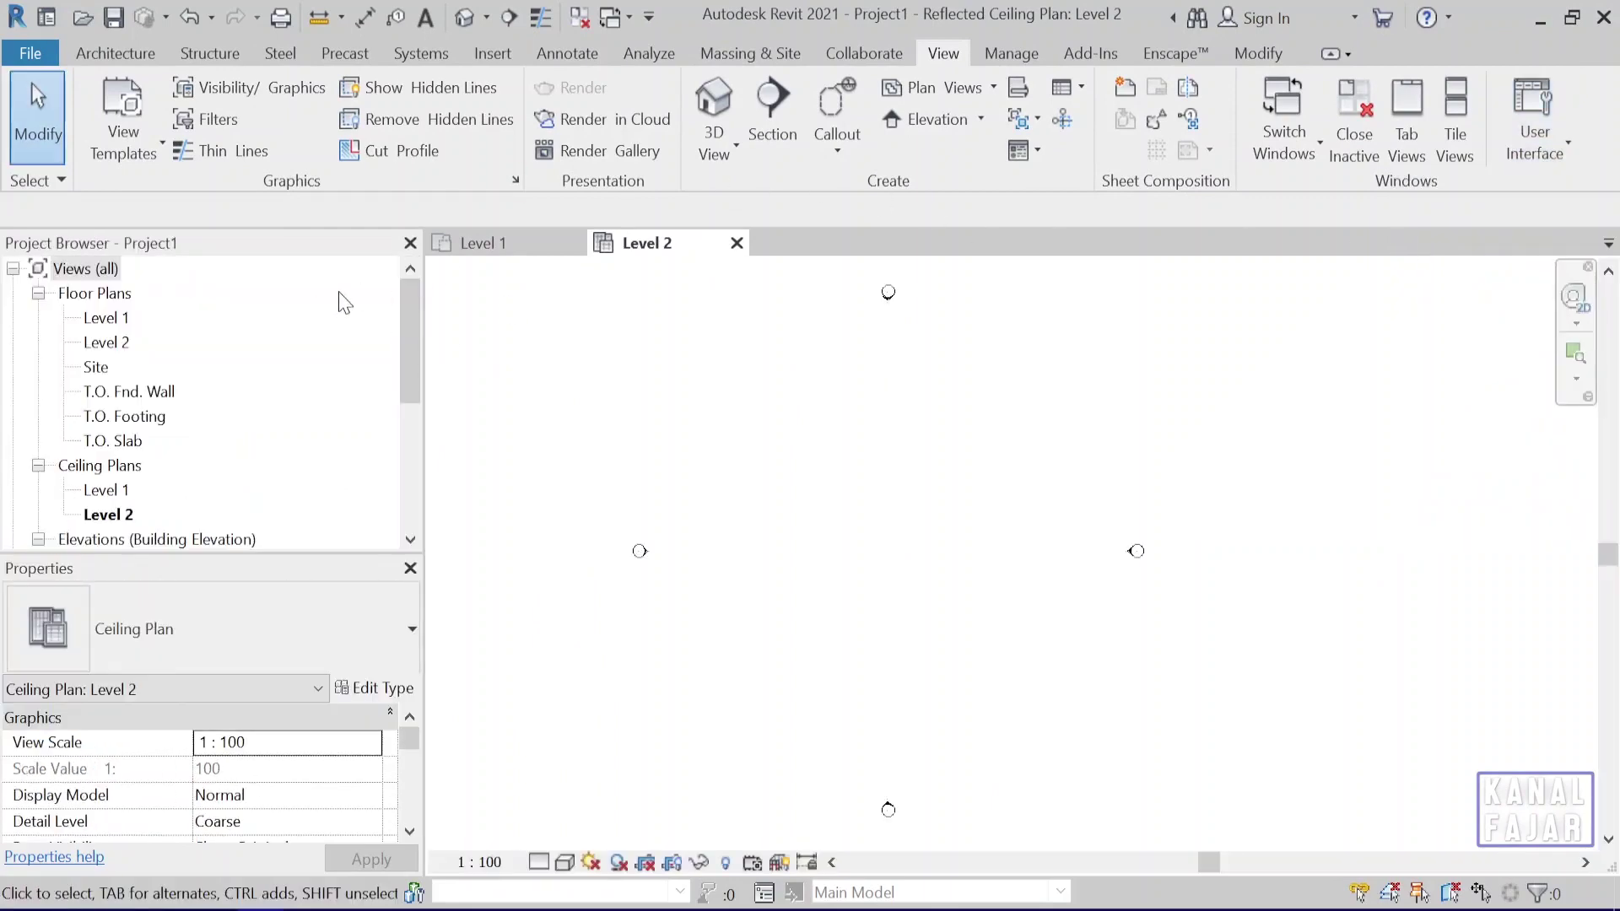
drag(253, 243, 1589, 464)
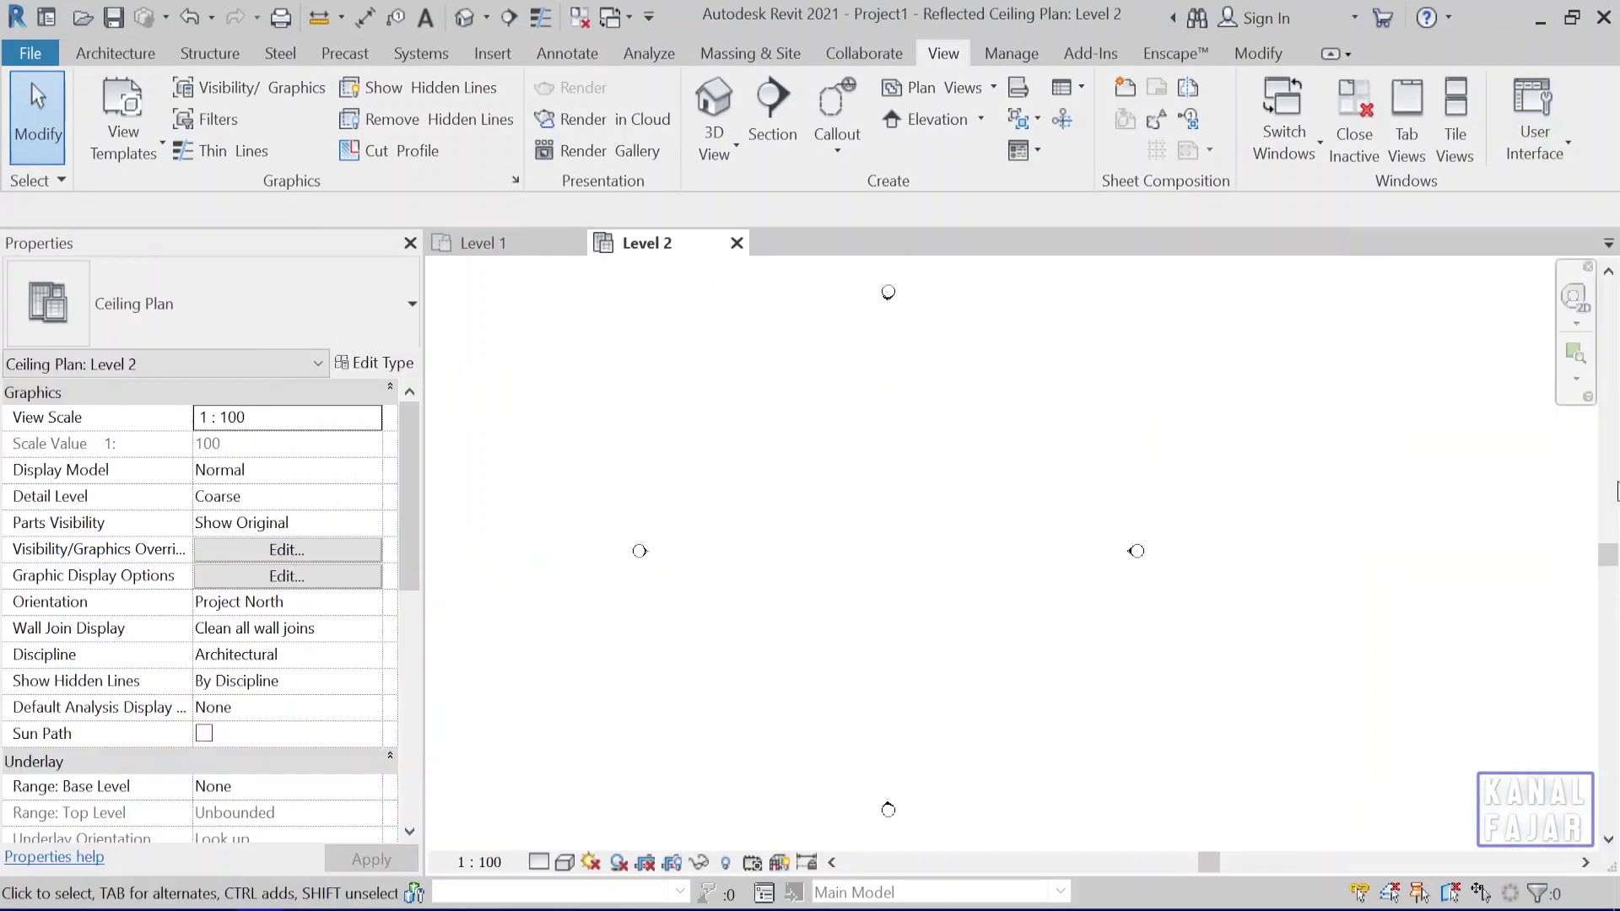